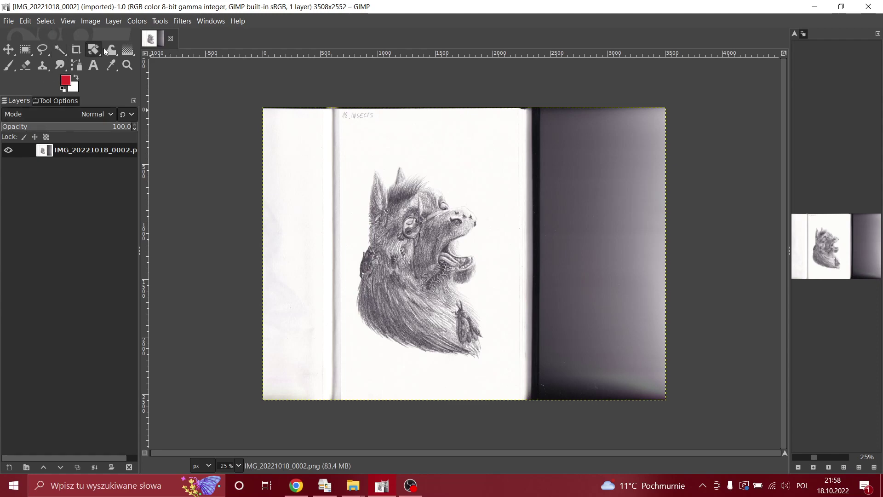
Step: Zoom and pan over the creature's lower body, neck and head to judge the scan's tilt
scroll(382, 236, up, 3)
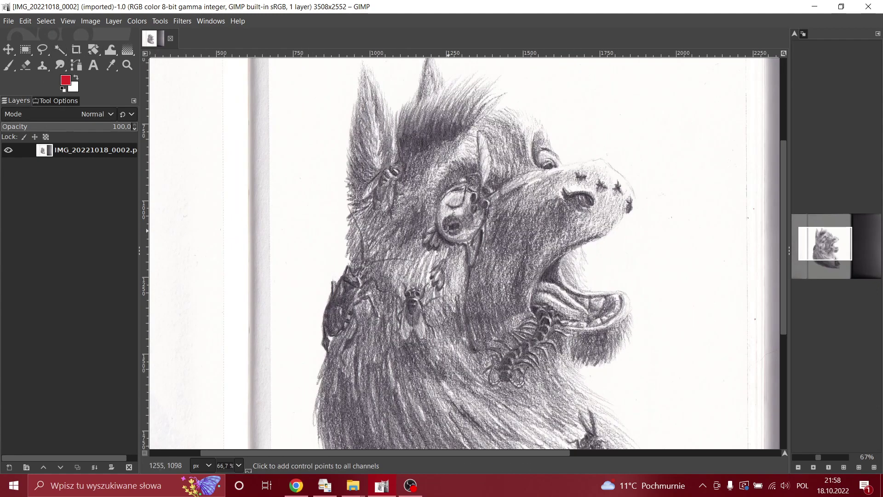
mouse_move(839, 235)
mouse_down()
mouse_move(836, 257)
mouse_move(840, 221)
mouse_up()
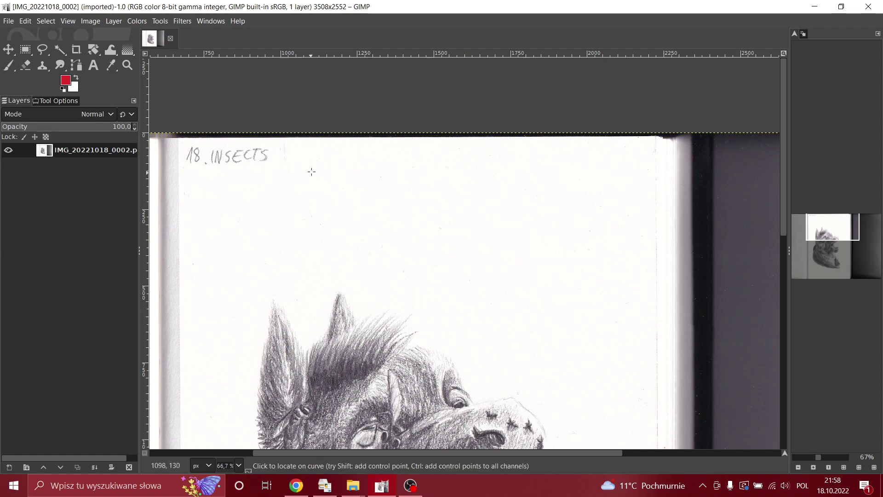
drag(832, 253, 839, 258)
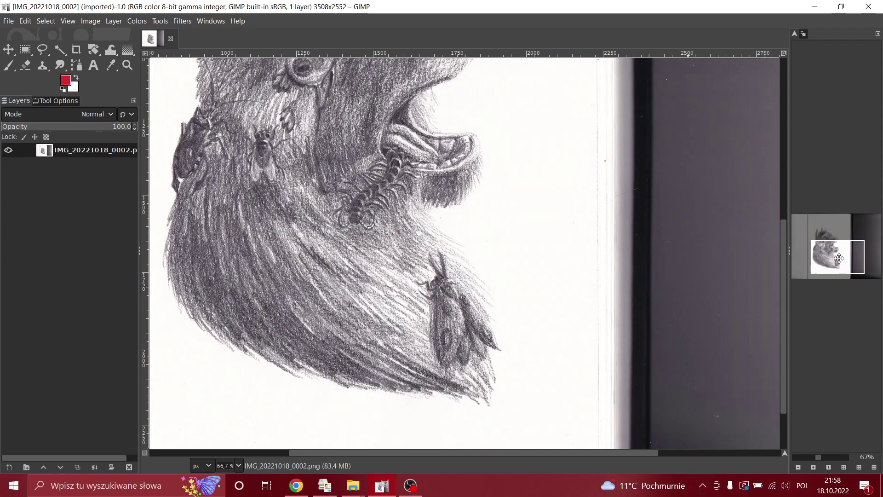
scroll(839, 258, down, 2)
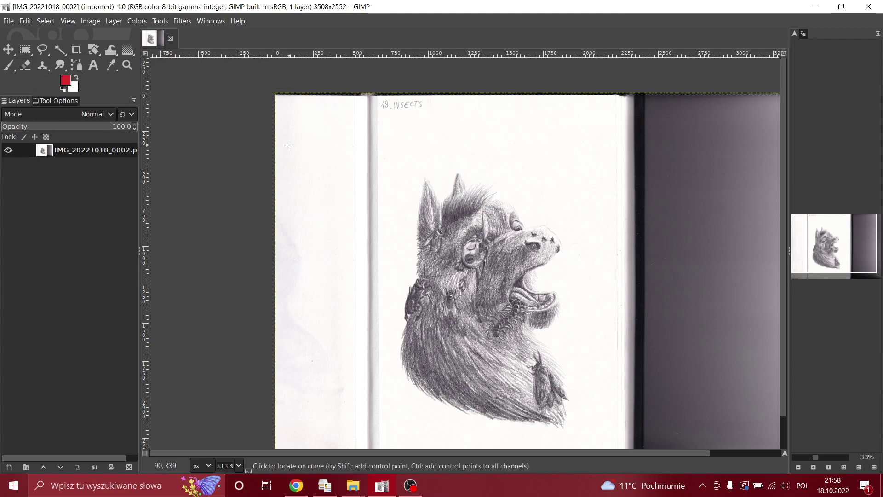
scroll(492, 177, right, 5)
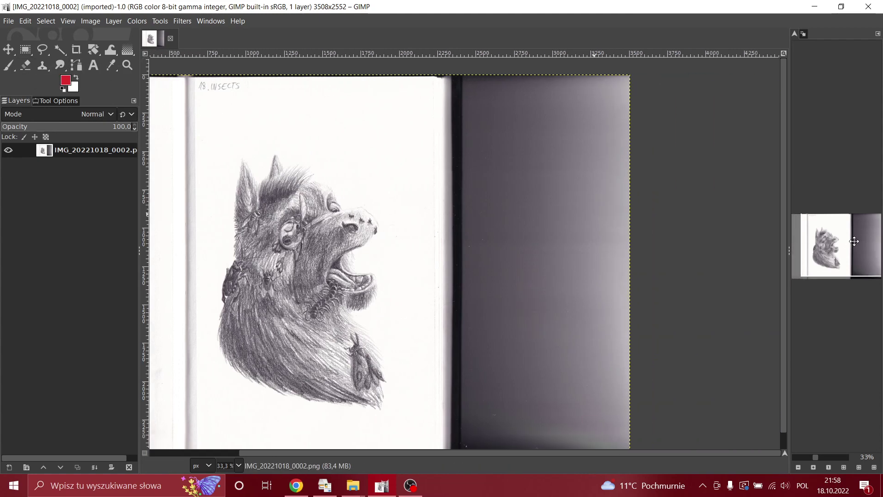
scroll(329, 139, up, 3)
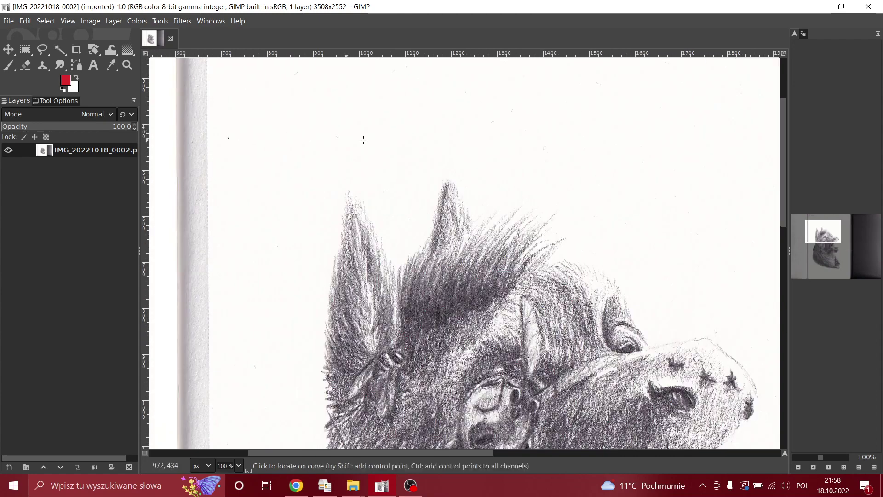
drag(829, 231, 832, 232)
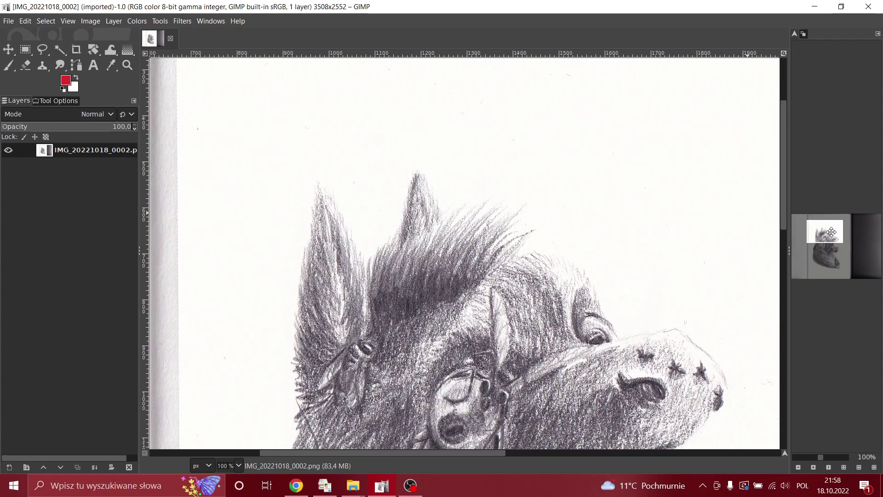
scroll(528, 232, up, 5)
scroll(524, 215, down, 15)
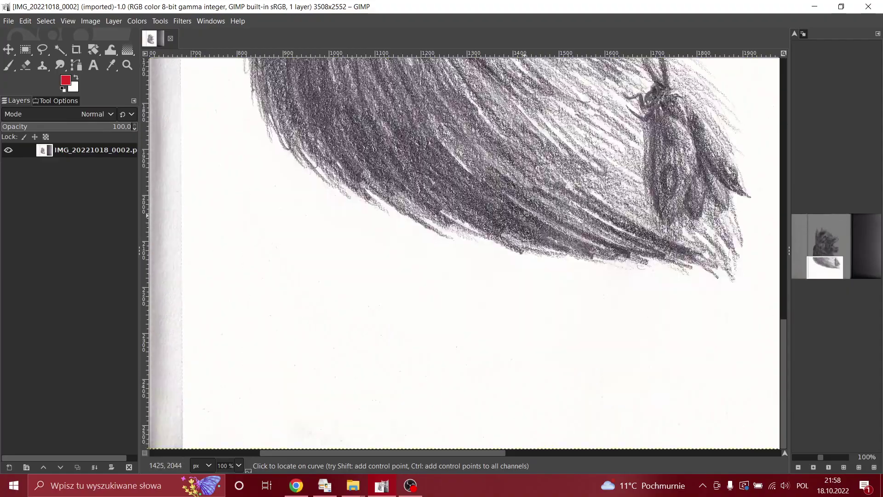
scroll(525, 213, up, 15)
scroll(516, 207, down, 2)
scroll(396, 148, up, 2)
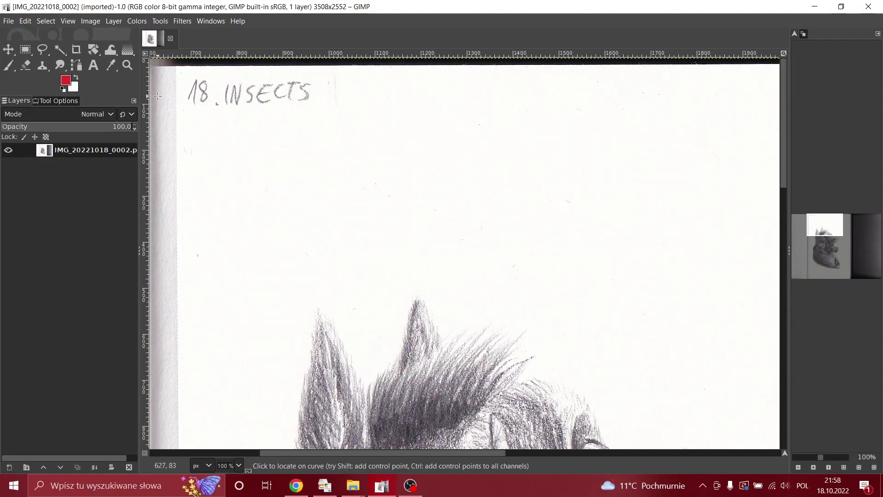
scroll(195, 116, down, 15)
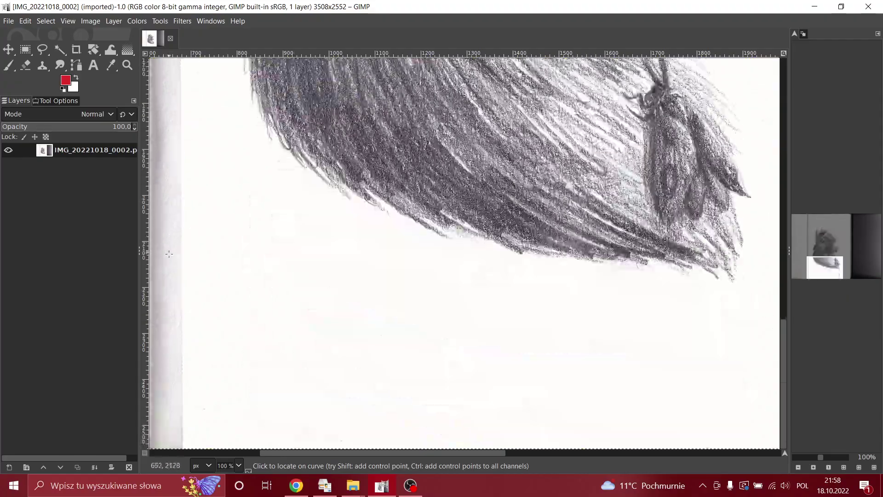
scroll(180, 204, up, 7)
scroll(180, 204, up, 8)
scroll(177, 161, down, 11)
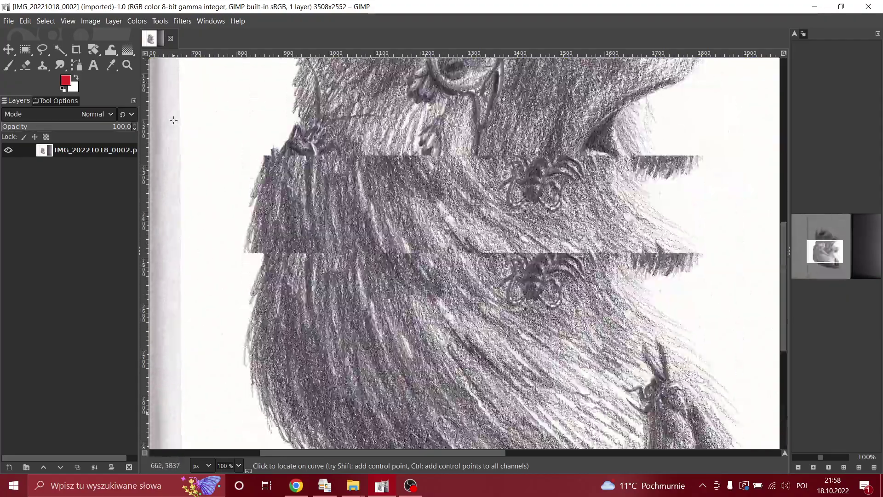
scroll(173, 121, up, 7)
scroll(175, 184, up, 8)
scroll(180, 256, down, 8)
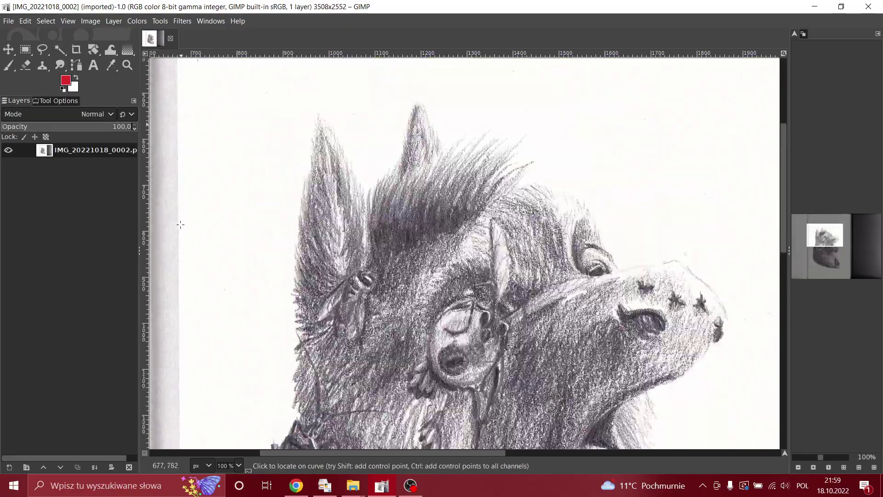
scroll(181, 256, up, 8)
scroll(180, 256, up, 7)
scroll(181, 256, down, 5)
scroll(177, 207, up, 10)
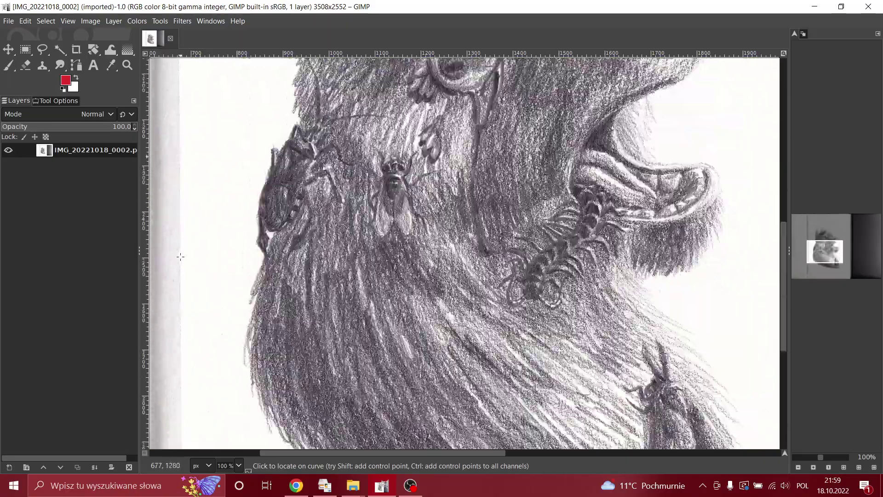
Step: Apply a 0.39° rotation with the Rotate Tool to level the drawing
click(93, 50)
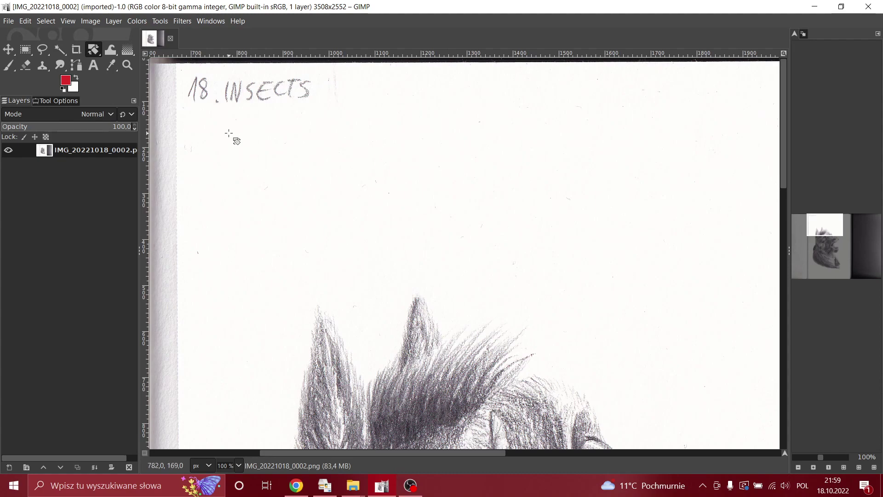
drag(214, 133, 218, 132)
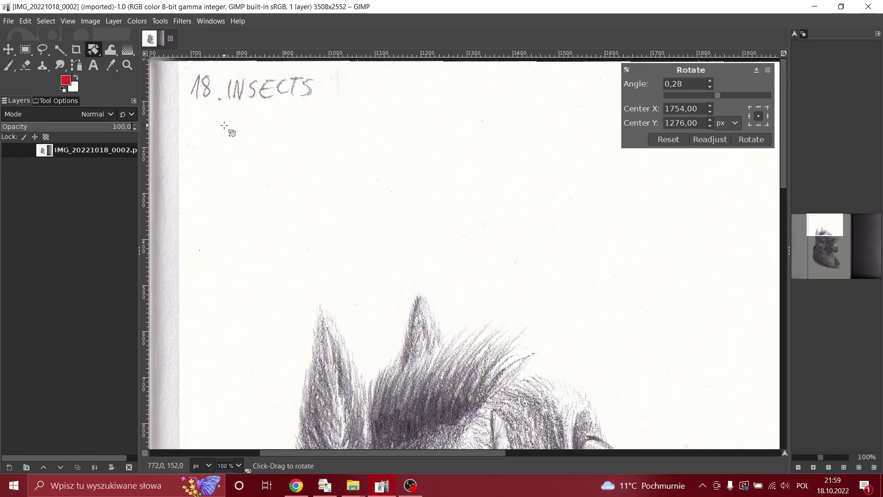
drag(213, 127, 214, 127)
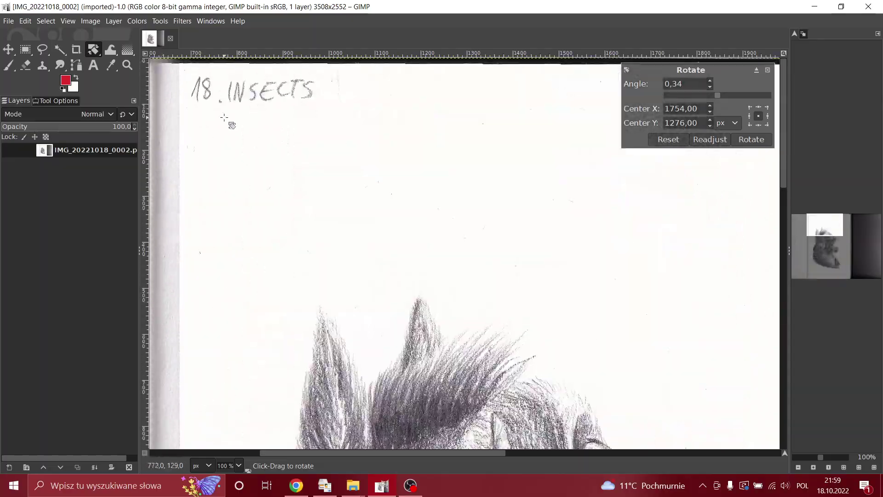
scroll(223, 106, down, 5)
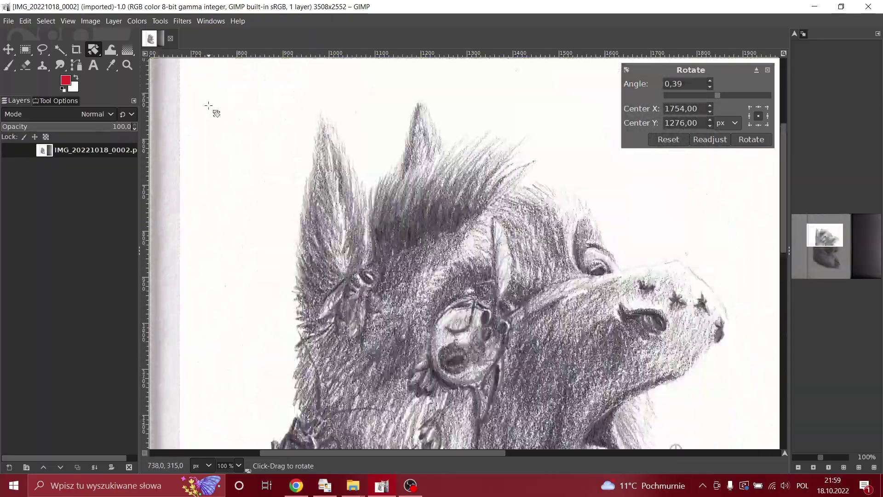
click(761, 145)
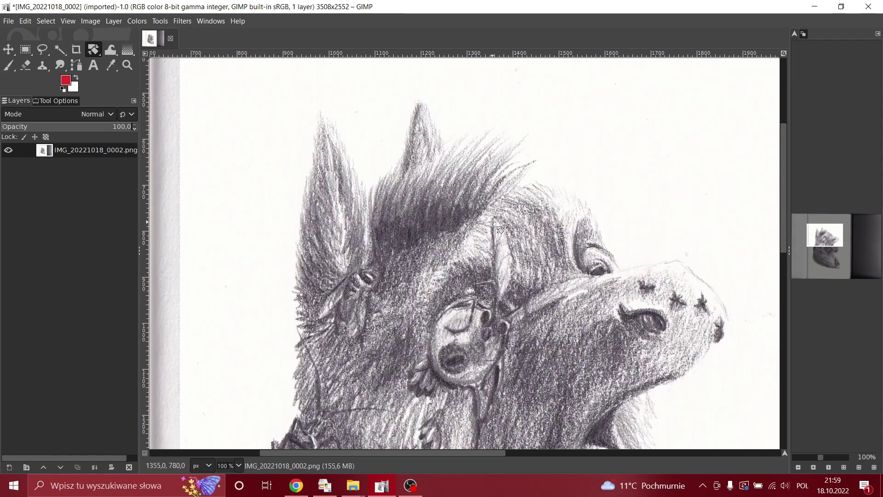
Step: Draw a Crop tool rectangle around the drawing's page and show the crop settings
scroll(502, 212, down, 5)
scroll(814, 244, up, 3)
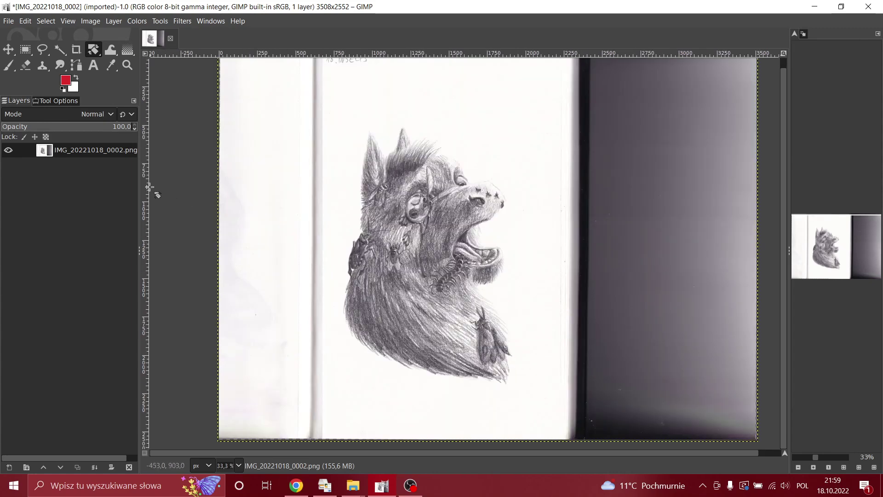
scroll(341, 207, up, 1)
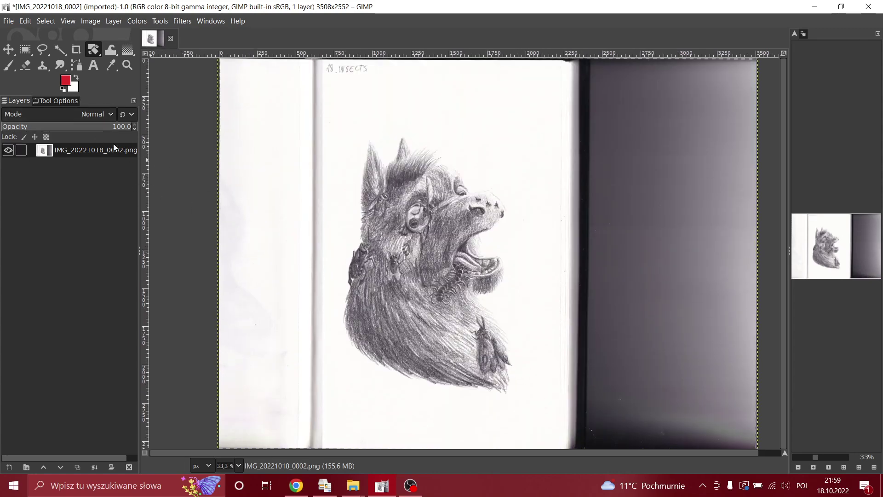
click(76, 50)
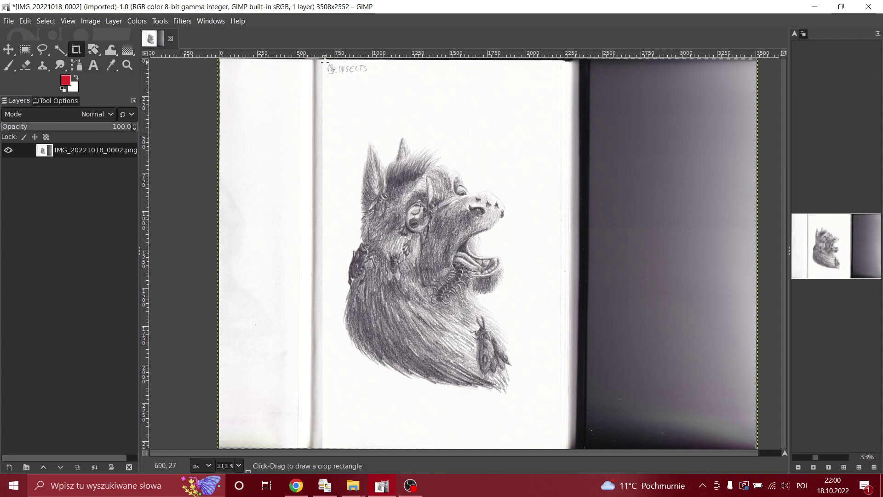
mouse_move(324, 59)
mouse_down()
mouse_move(361, 124)
mouse_move(432, 332)
mouse_move(512, 420)
mouse_move(557, 415)
mouse_move(552, 408)
mouse_up()
click(58, 101)
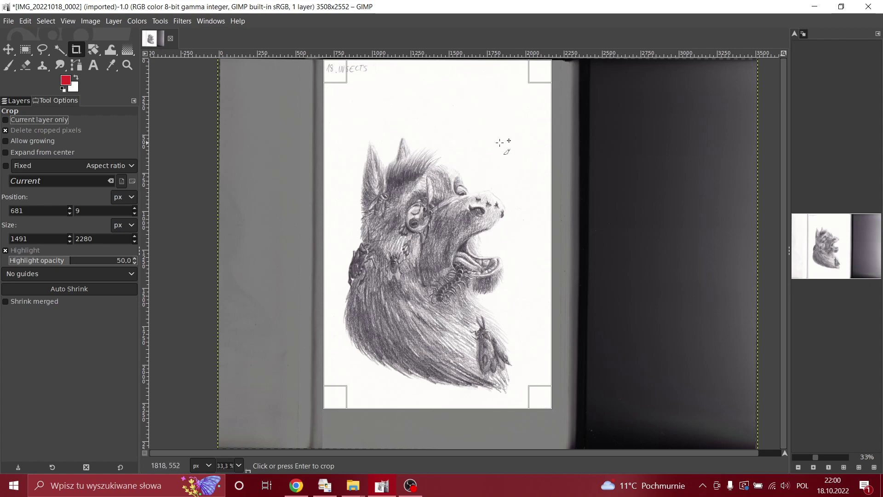
scroll(567, 232, down, 2)
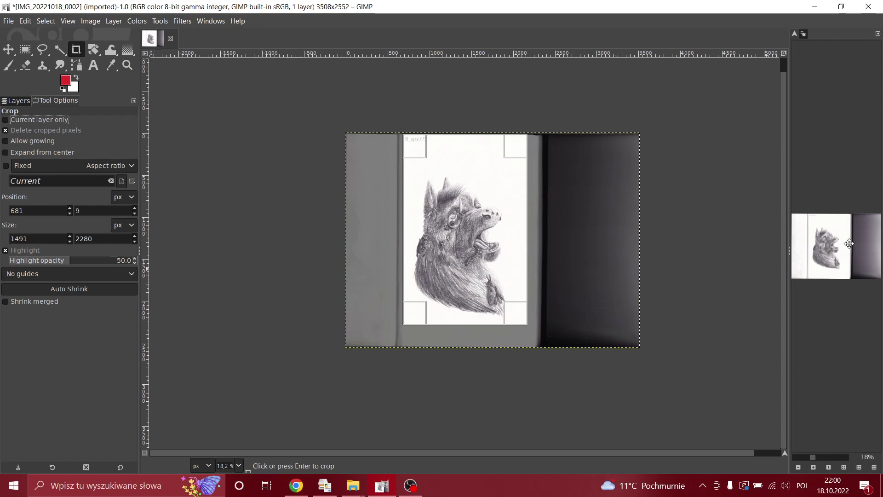
click(870, 247)
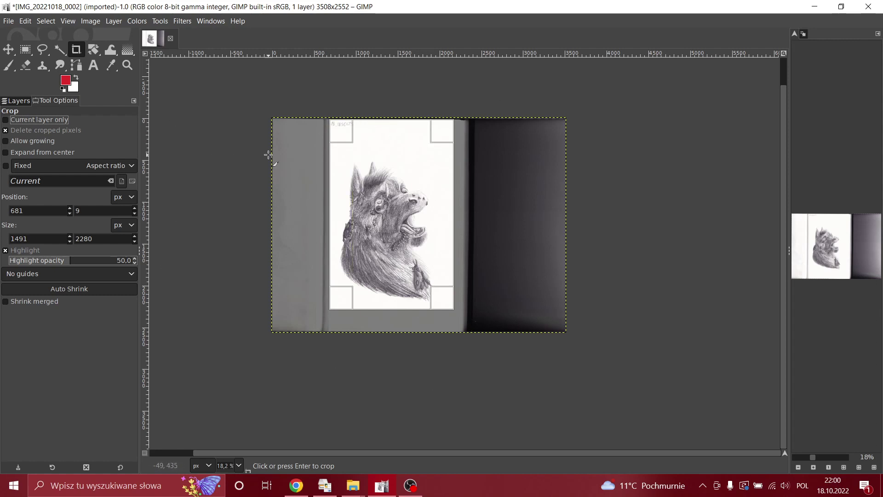
Step: Pull the crop edges in to the paper's borders and apply the 1347x2210 crop
scroll(279, 133, up, 1)
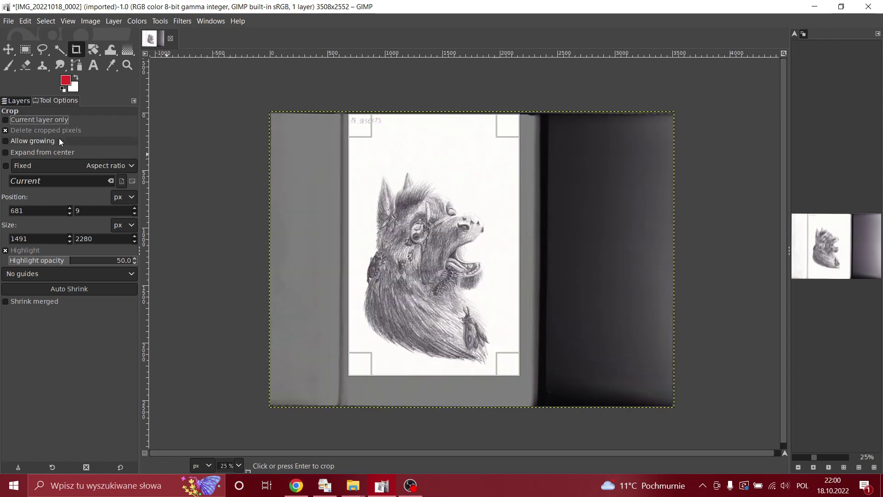
scroll(316, 303, up, 1)
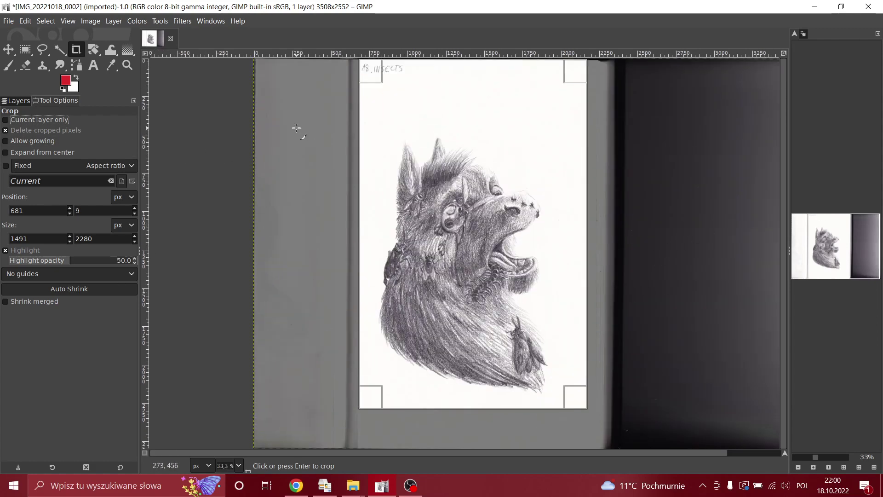
scroll(357, 117, up, 2)
drag(826, 237, 833, 229)
drag(520, 126, 512, 132)
scroll(369, 241, down, 10)
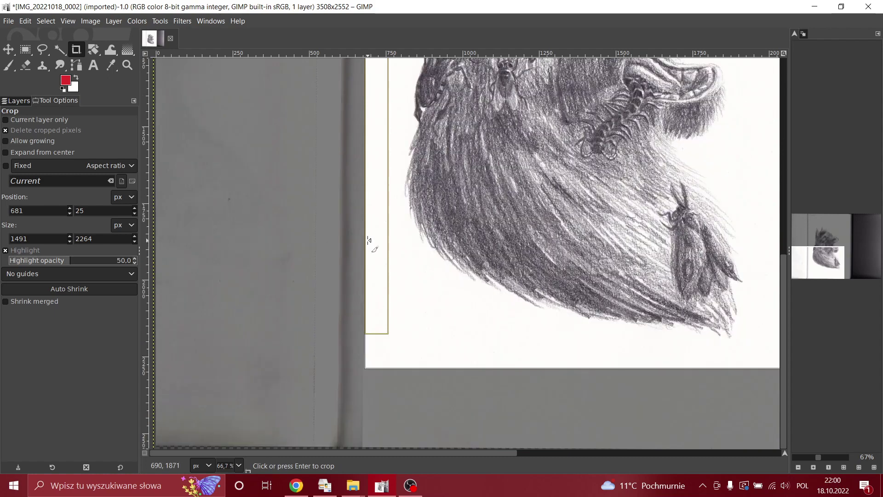
mouse_move(631, 361)
mouse_down()
mouse_move(630, 343)
mouse_move(636, 350)
mouse_up()
scroll(626, 322, up, 10)
scroll(621, 285, right, 5)
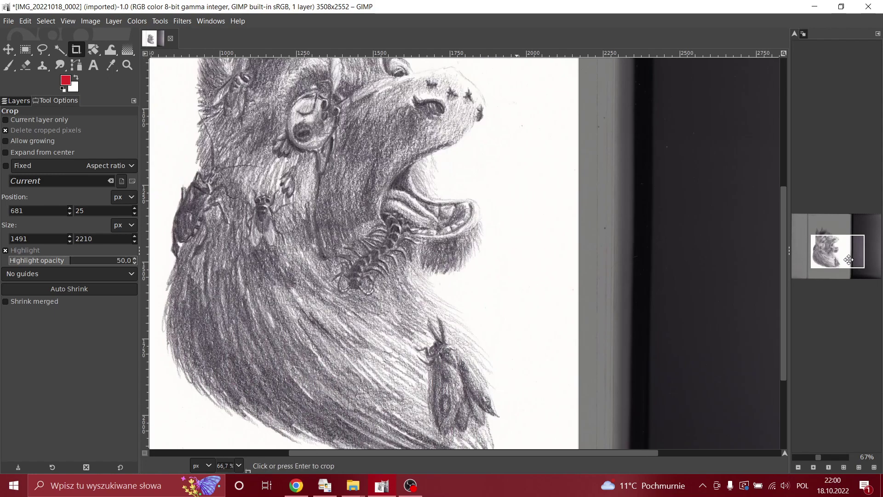
drag(615, 253, 567, 241)
scroll(535, 275, down, 8)
scroll(534, 275, up, 8)
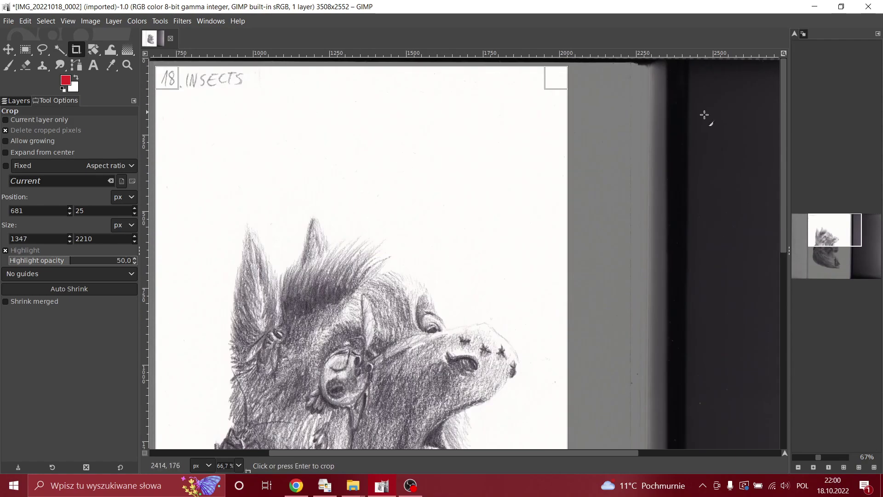
mouse_move(836, 234)
mouse_down()
mouse_move(831, 225)
mouse_move(823, 237)
mouse_move(832, 226)
mouse_up()
scroll(823, 244, down, 2)
drag(808, 264, 860, 274)
key(Return)
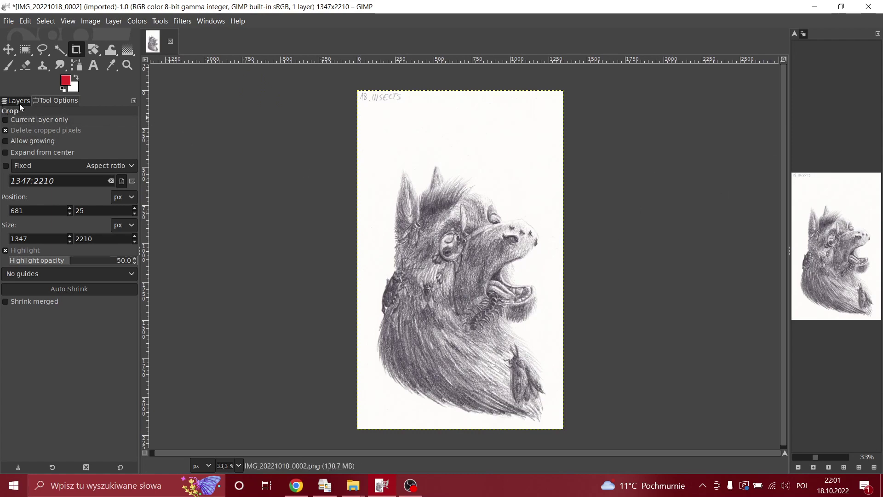
click(116, 22)
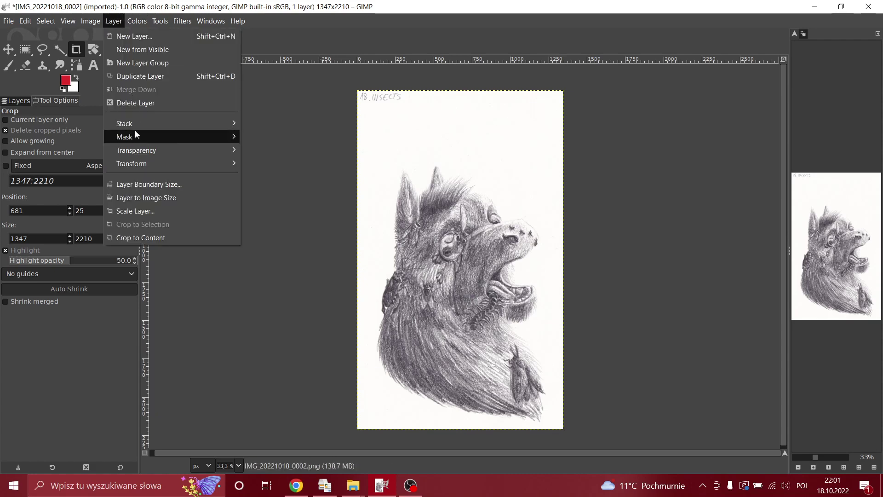
mouse_move(140, 21)
click(150, 157)
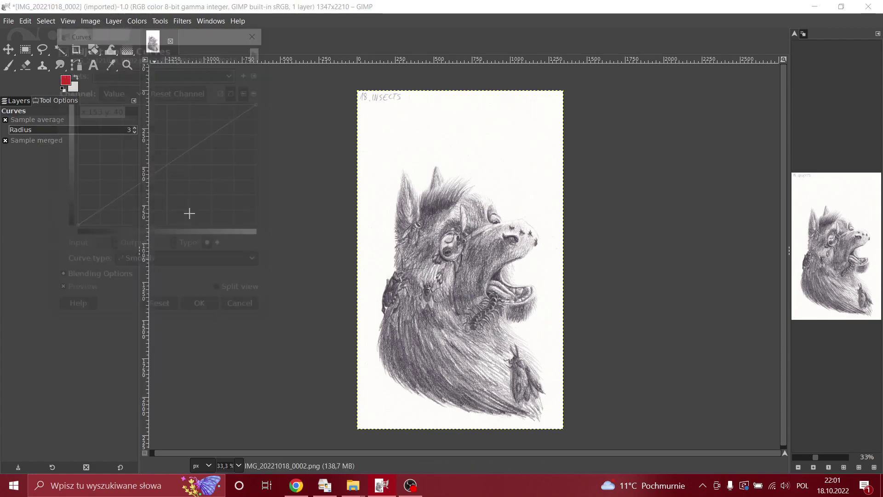
drag(172, 162, 186, 211)
drag(189, 138, 189, 111)
key(Escape)
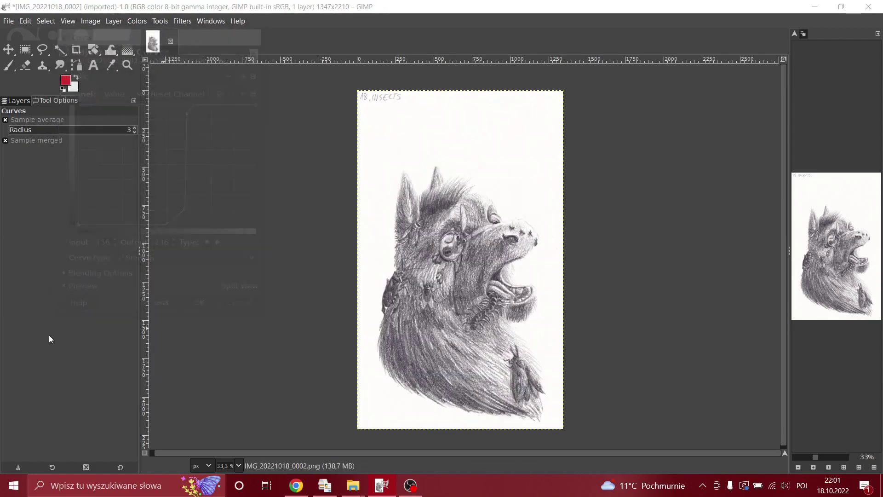
Step: Select the Clone tool and Ctrl+click blank paper near the top-left as source
click(40, 67)
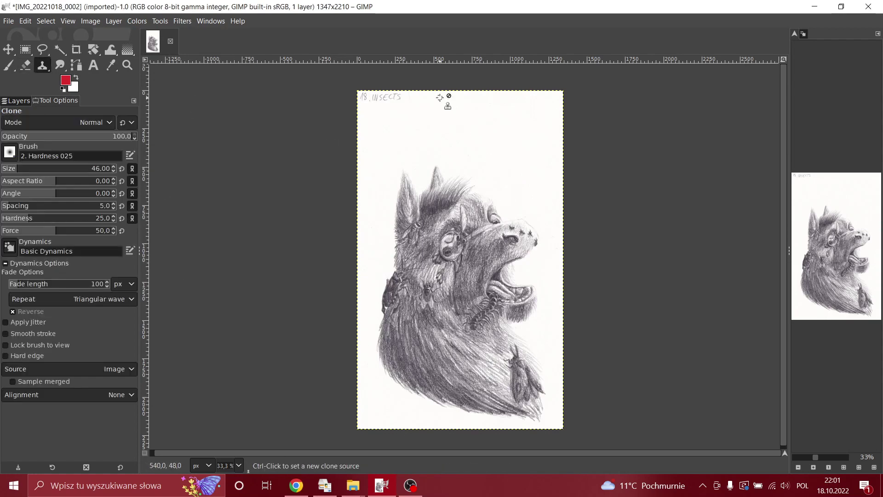
scroll(394, 130, up, 5)
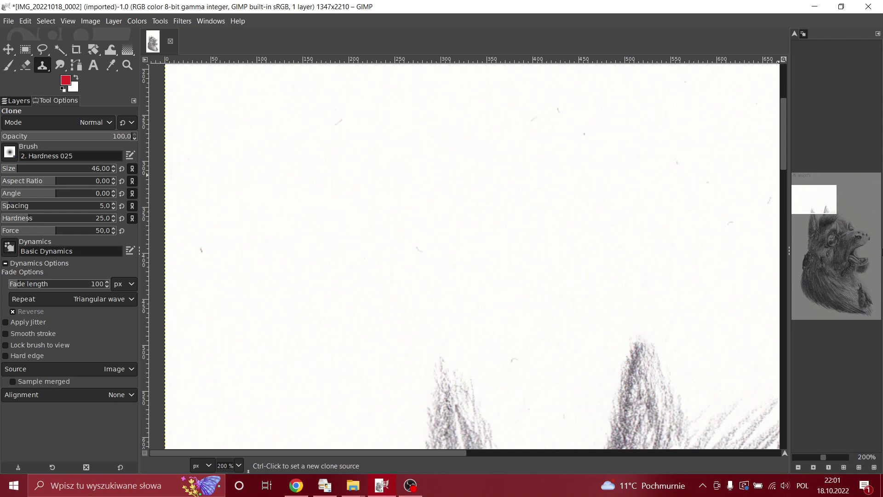
mouse_move(828, 198)
mouse_down()
mouse_move(855, 193)
mouse_move(846, 181)
mouse_move(817, 182)
mouse_move(821, 317)
mouse_move(861, 322)
mouse_move(860, 253)
mouse_move(812, 197)
mouse_move(822, 190)
mouse_up()
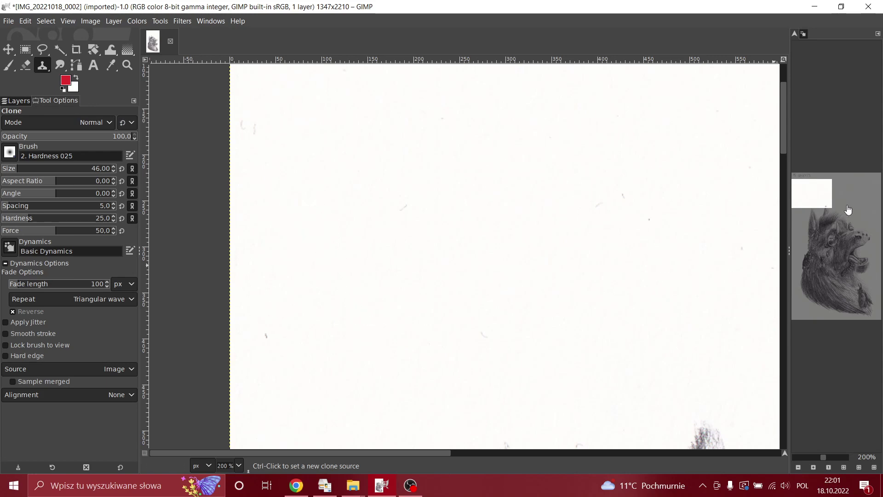
drag(849, 209, 810, 193)
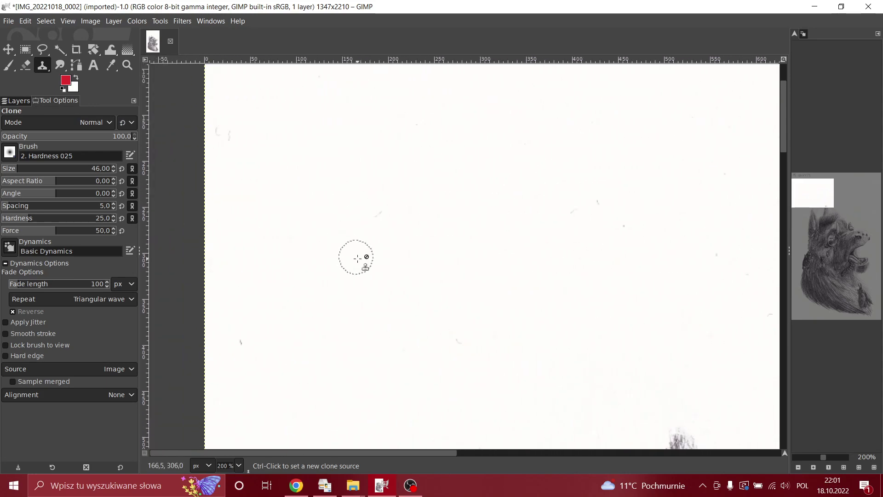
key(ctrl)
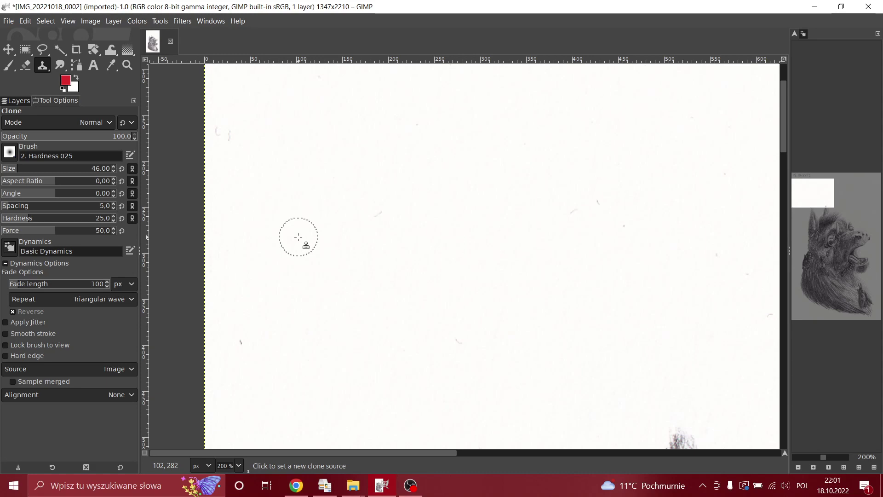
ctrl+click(298, 237)
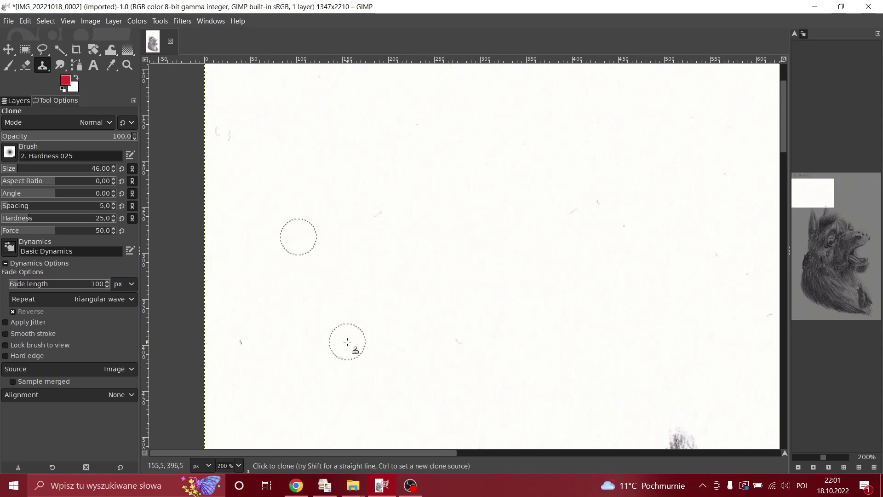
Step: Clone clean paper over specks across the background and along the left page edge
drag(372, 219, 384, 210)
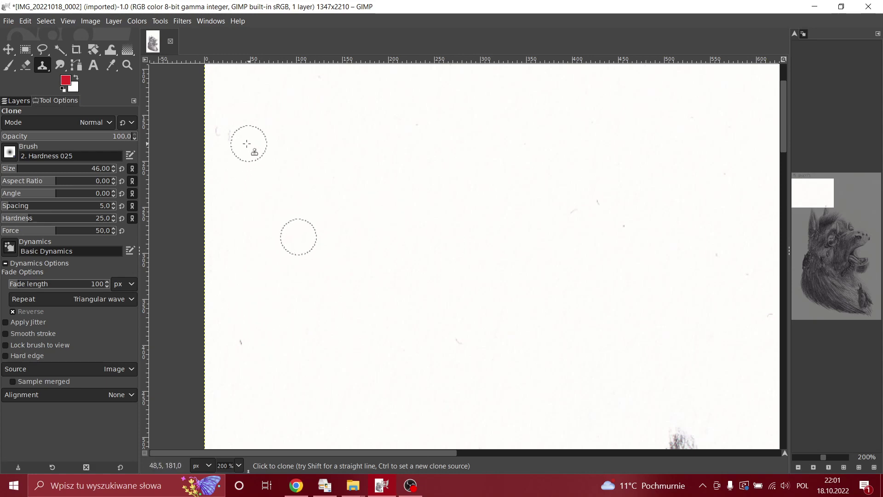
mouse_move(240, 142)
mouse_down()
mouse_move(229, 126)
mouse_move(228, 145)
mouse_move(211, 120)
mouse_up()
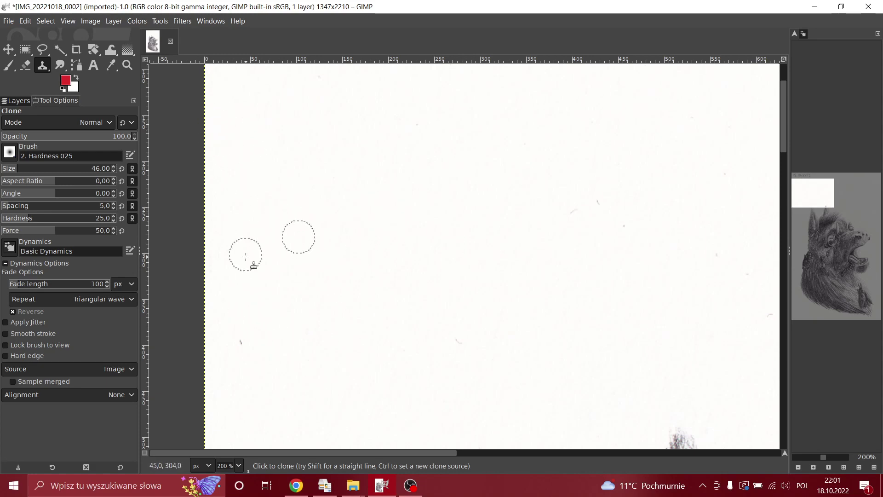
drag(241, 337, 241, 342)
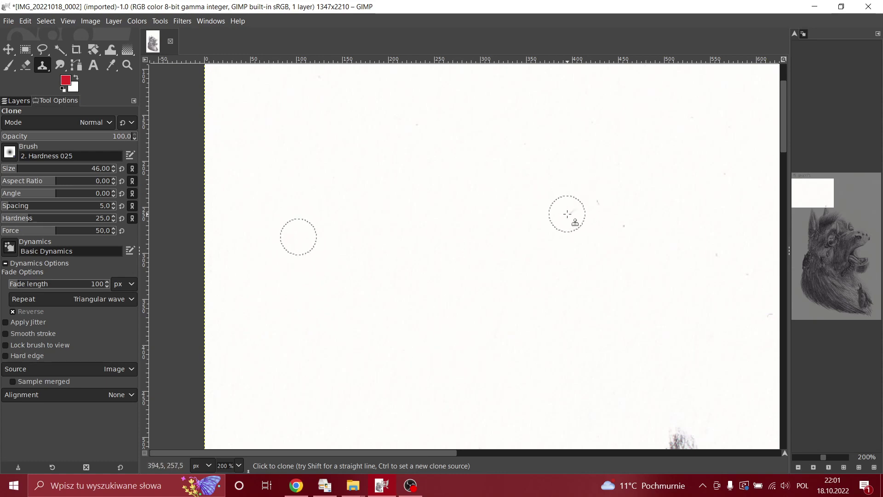
drag(567, 211, 582, 208)
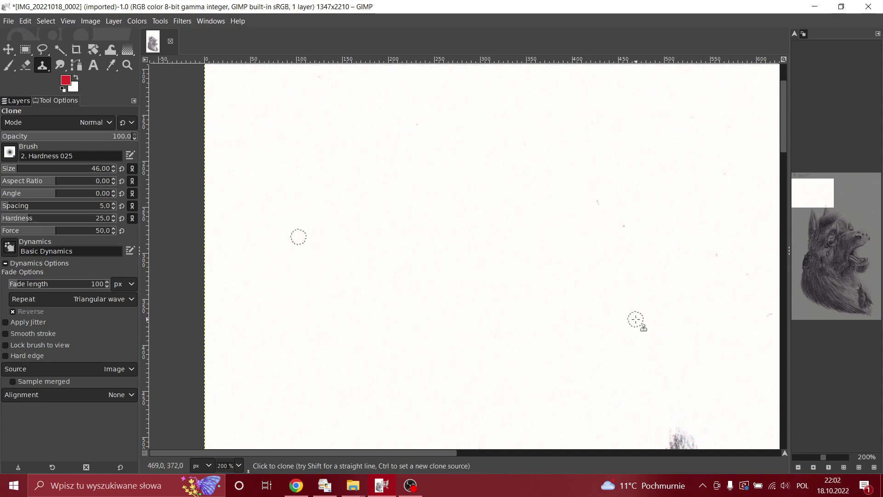
drag(533, 237, 546, 218)
drag(598, 211, 597, 193)
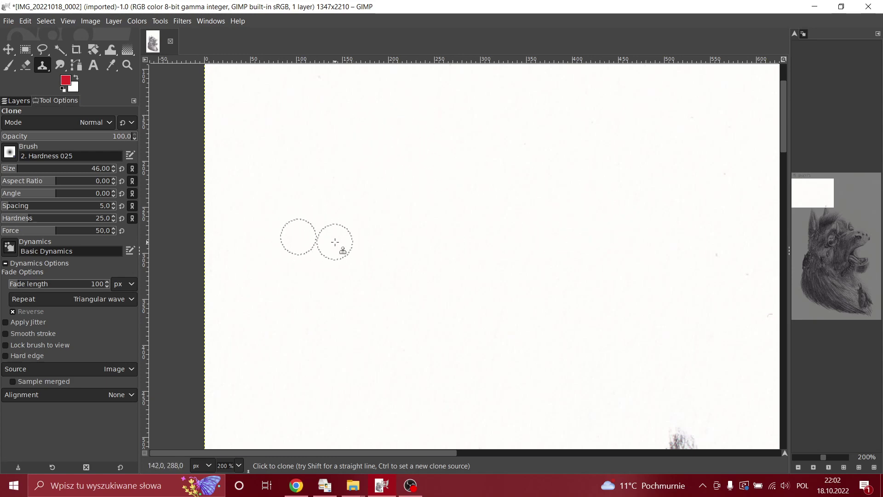
drag(325, 88, 312, 73)
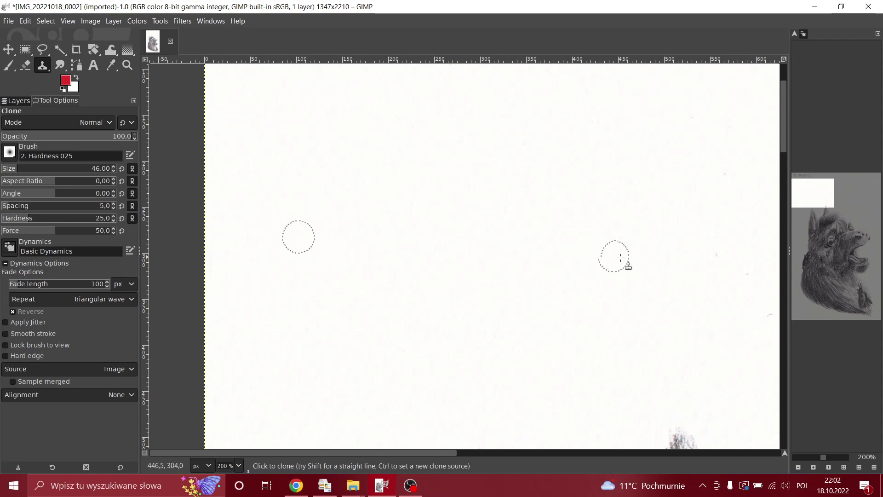
Step: Resample clean paper near the heading and clone out the faint line to its right
scroll(607, 259, up, 3)
key(ctrl)
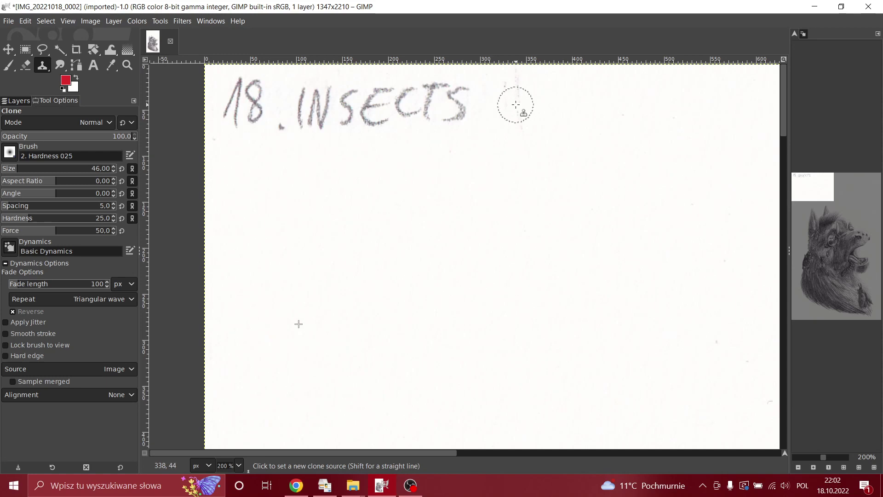
ctrl+click(515, 105)
mouse_move(522, 316)
mouse_down()
mouse_move(523, 285)
mouse_move(541, 265)
mouse_up()
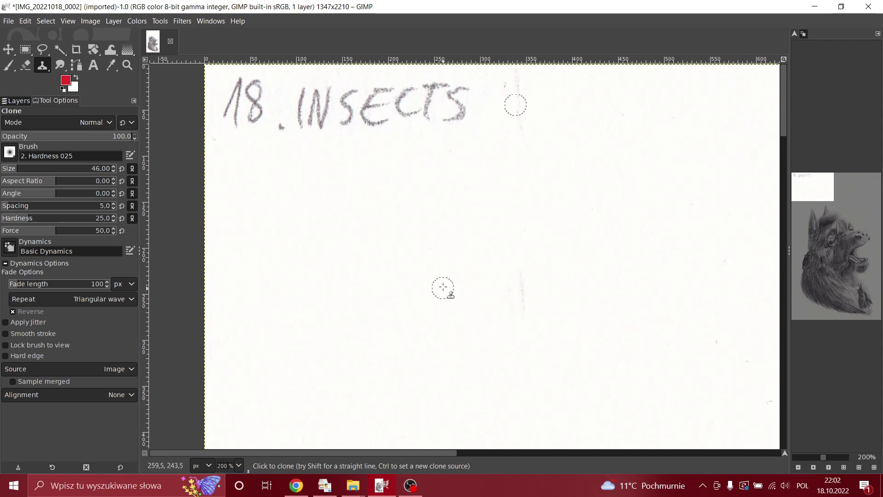
ctrl+click(298, 363)
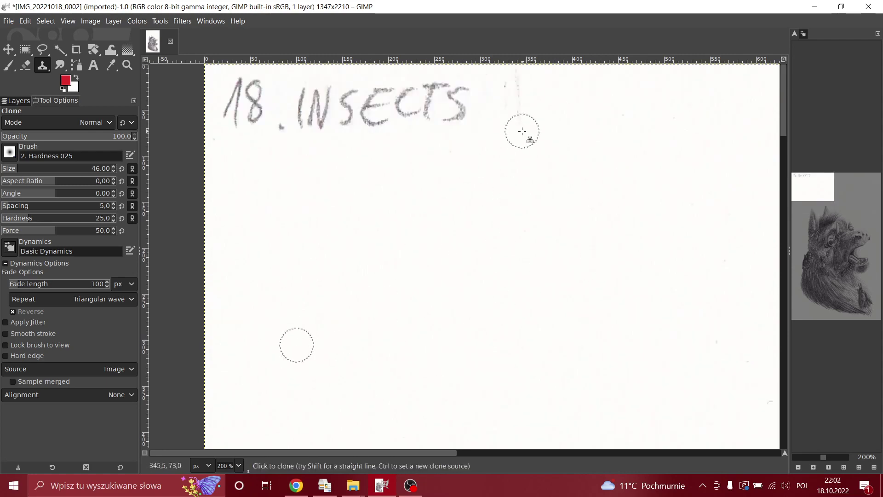
mouse_move(521, 131)
mouse_down()
mouse_move(512, 134)
mouse_move(522, 69)
mouse_up()
scroll(301, 176, up, 1)
scroll(301, 176, left, 1)
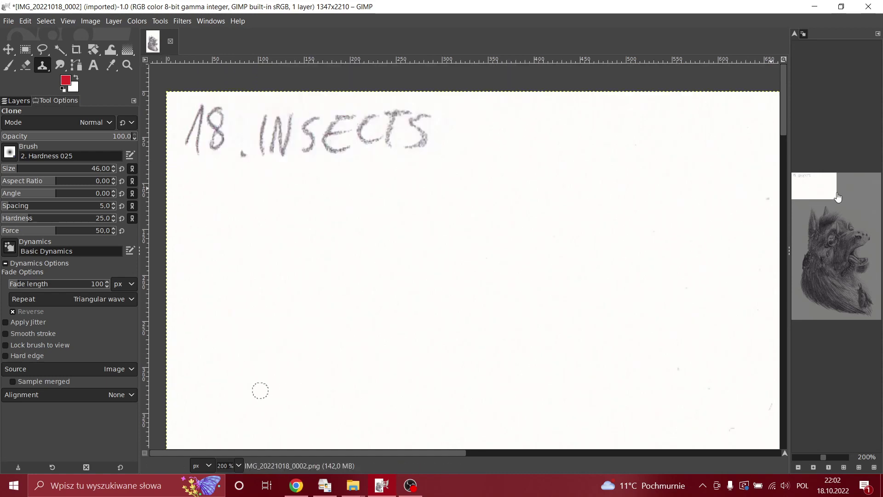
drag(838, 197, 847, 191)
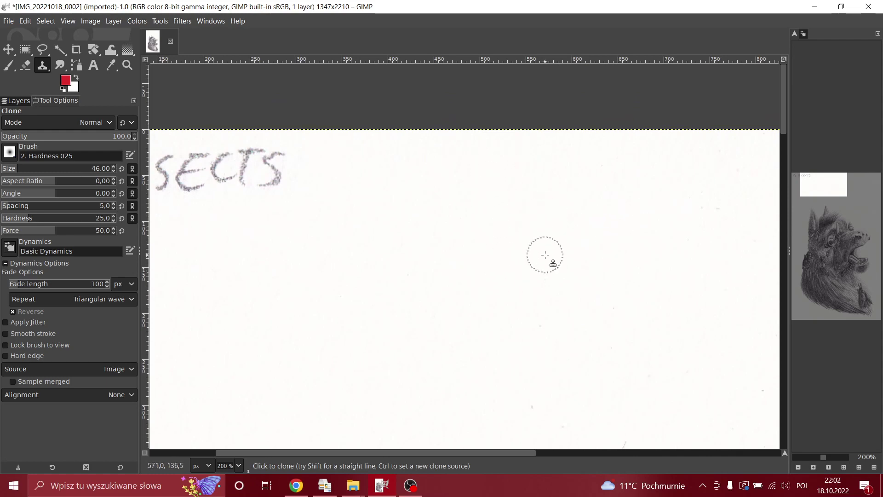
scroll(544, 254, down, 2)
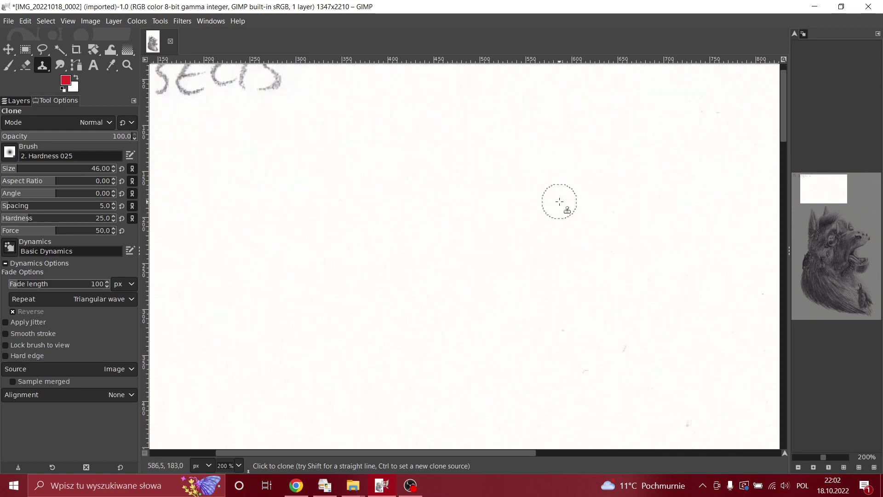
scroll(428, 241, down, 6)
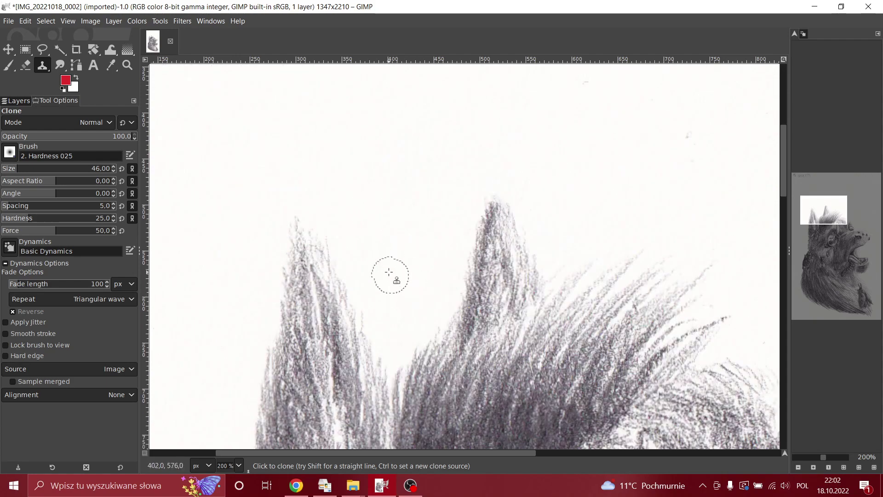
scroll(392, 272, down, 8)
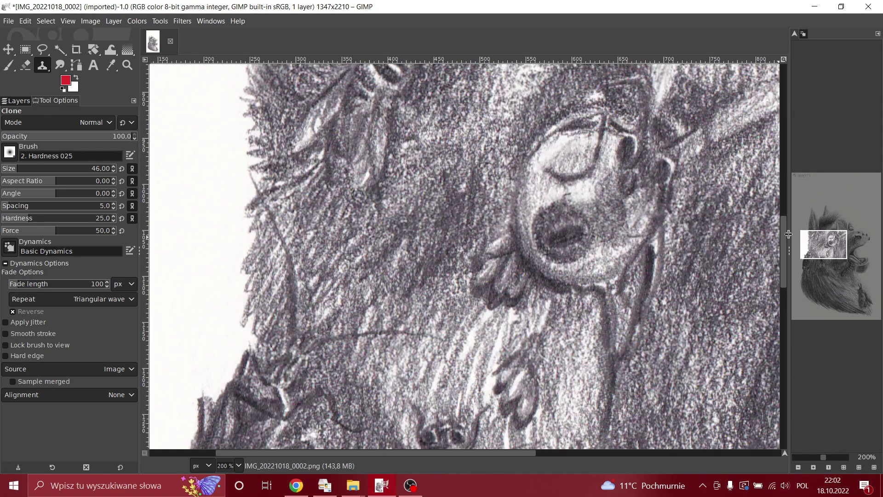
scroll(446, 283, down, 15)
scroll(446, 283, right, 8)
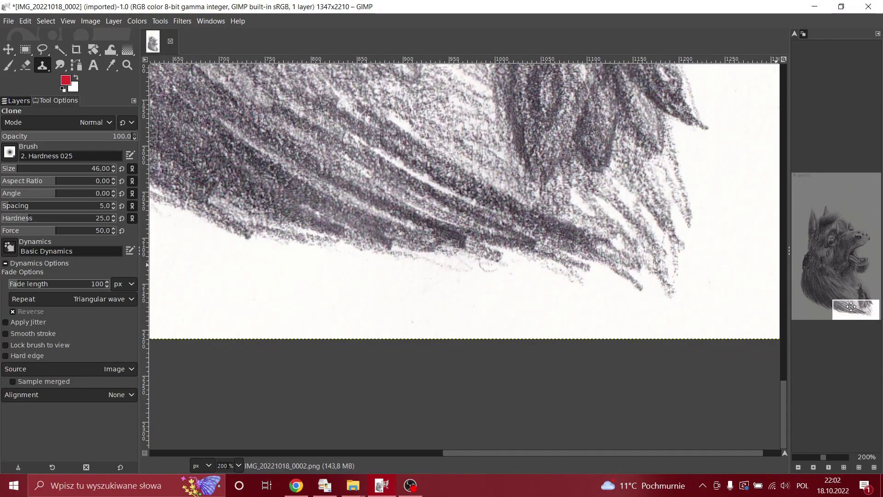
mouse_move(851, 307)
mouse_down()
mouse_move(822, 255)
mouse_move(839, 295)
mouse_move(857, 307)
mouse_up()
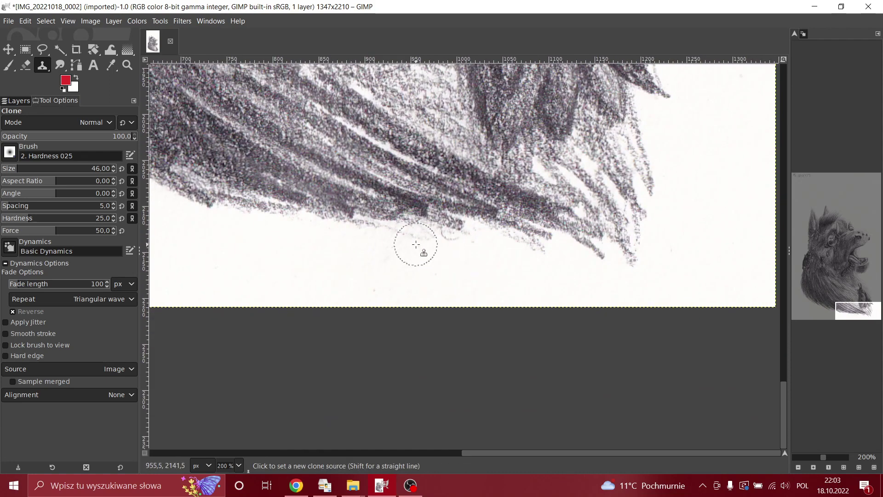
ctrl+scroll(430, 232, up, 2)
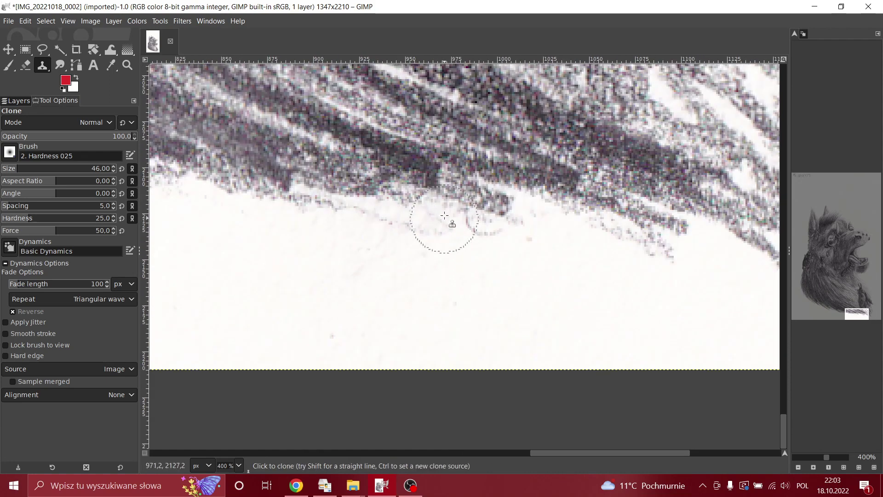
Step: Set clean paper below the fur as clone source and shrink the brush to 15
ctrl+click(393, 194)
key(bracketleft)
key(bracketleft)
key(bracketleft)
key(bracketleft)
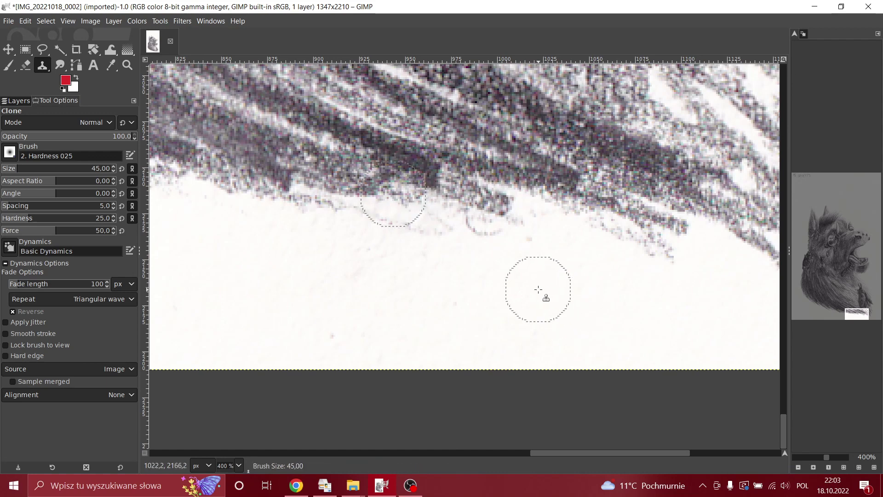
key(bracketleft)
key(bracketleft)
key(bracketleft)
key(bracketleft)
key(bracketleft)
key(bracketleft)
key(bracketleft)
key(bracketleft)
key(bracketleft)
key(bracketleft)
key(bracketleft)
key(bracketleft)
key(bracketleft)
key(bracketleft)
key(bracketleft)
key(bracketleft)
key(bracketleft)
key(bracketleft)
key(bracketleft)
key(bracketleft)
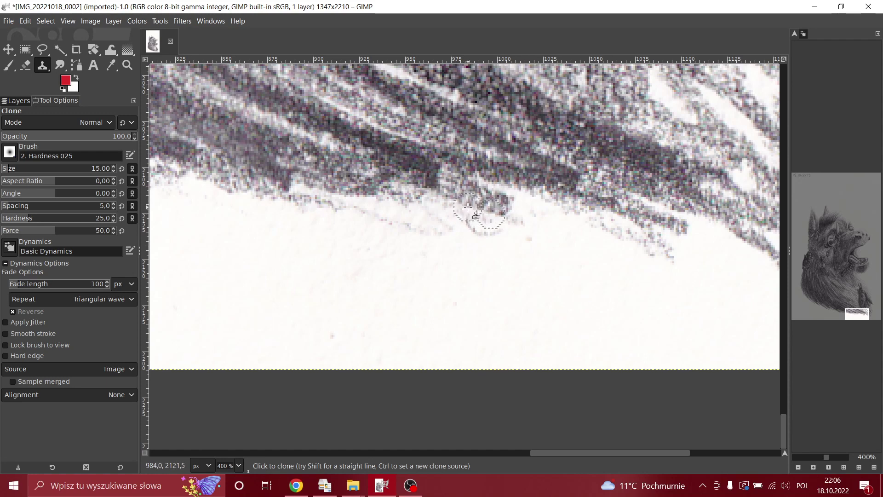
Step: Clone over the speck and stray marks just below the fur strokes
ctrl+click(478, 310)
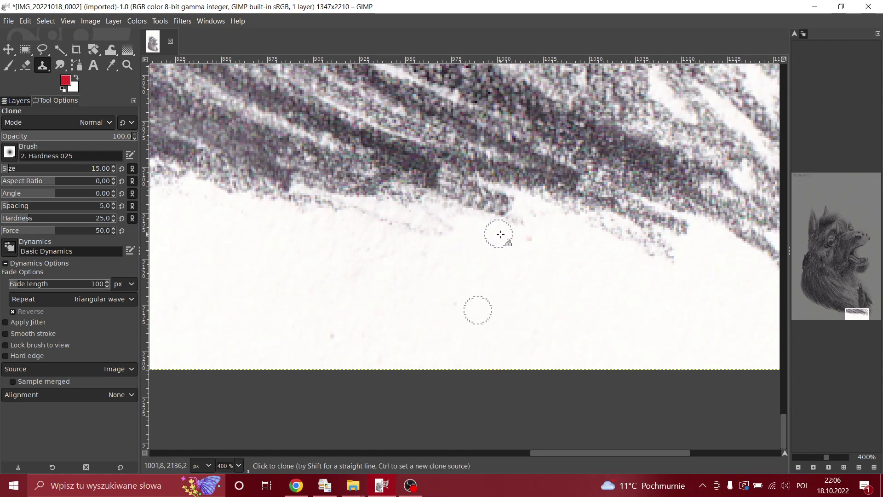
drag(532, 240, 541, 242)
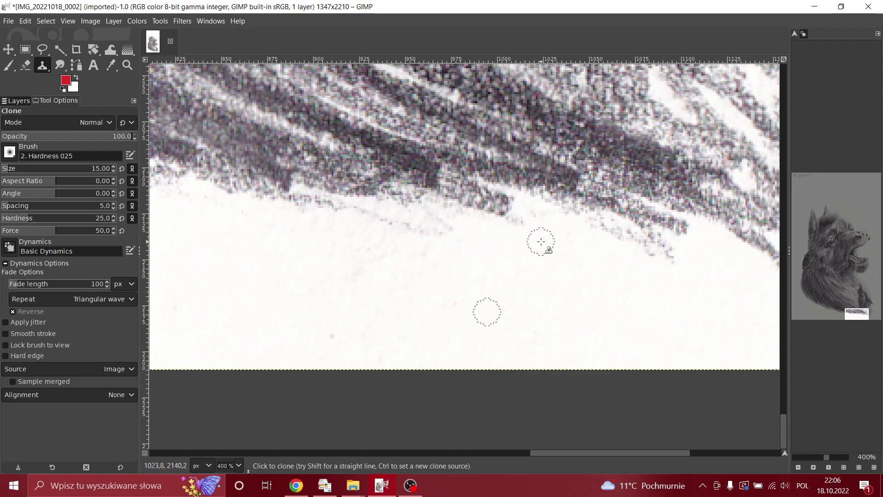
scroll(380, 241, down, 3)
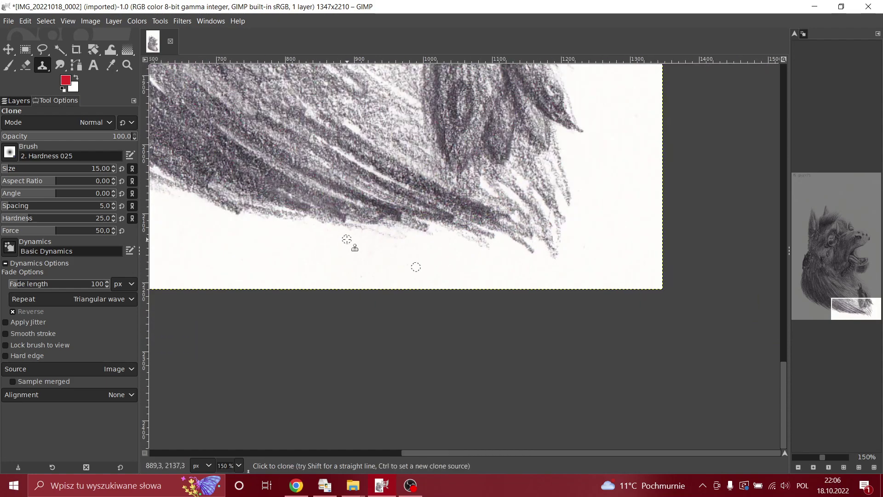
mouse_move(865, 286)
mouse_down()
mouse_move(835, 248)
mouse_move(800, 165)
mouse_up()
scroll(269, 77, up, 5)
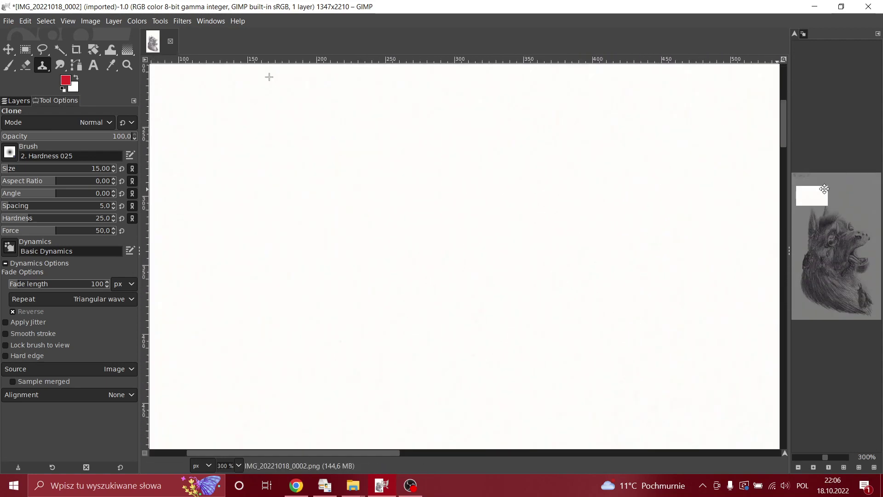
drag(820, 194, 819, 186)
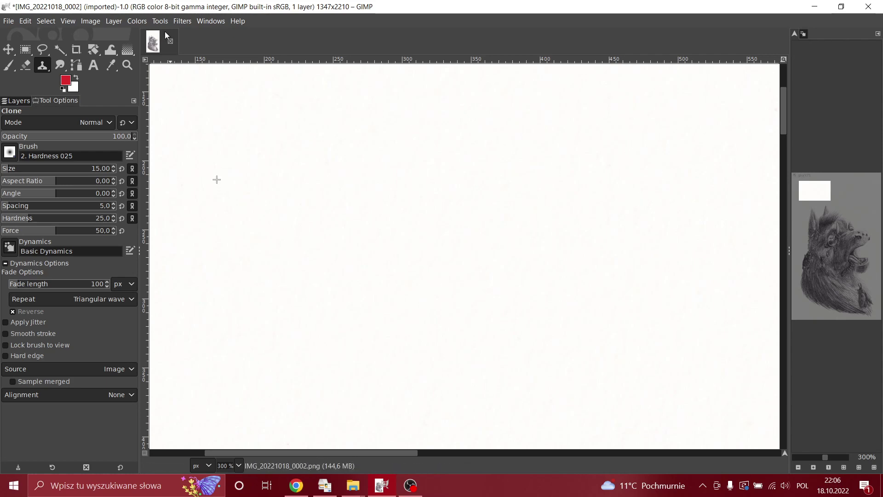
click(205, 22)
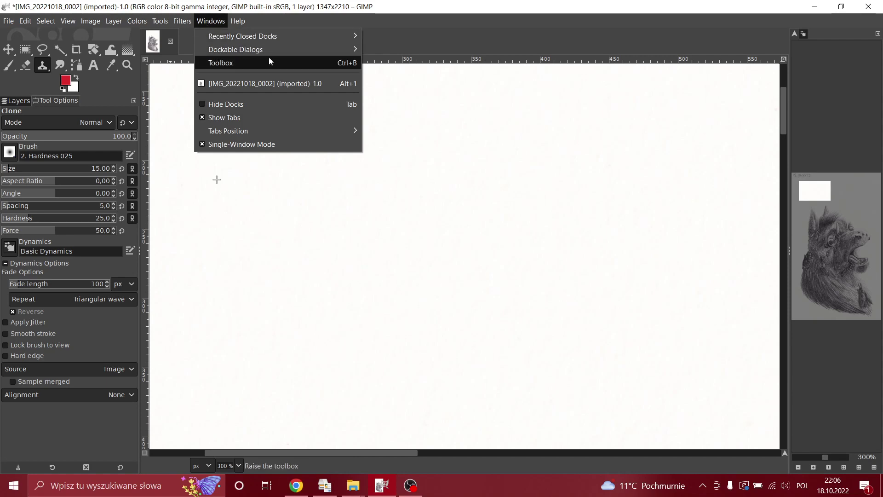
mouse_move(278, 50)
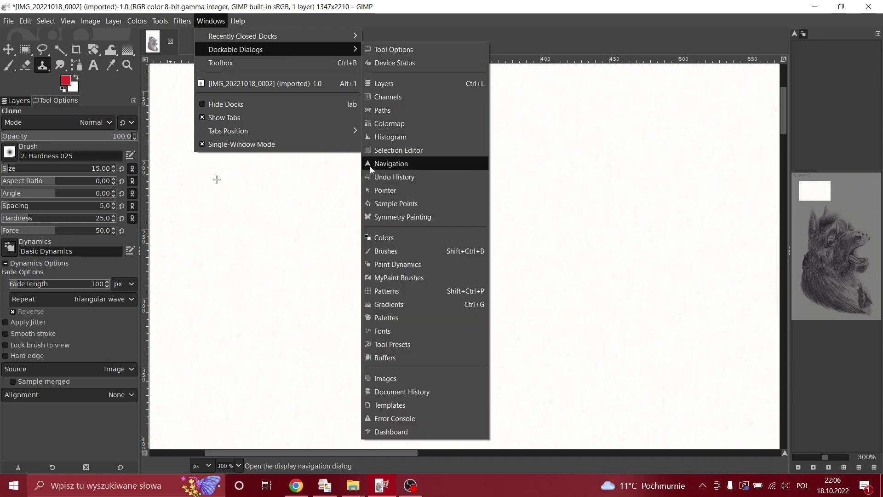
click(835, 185)
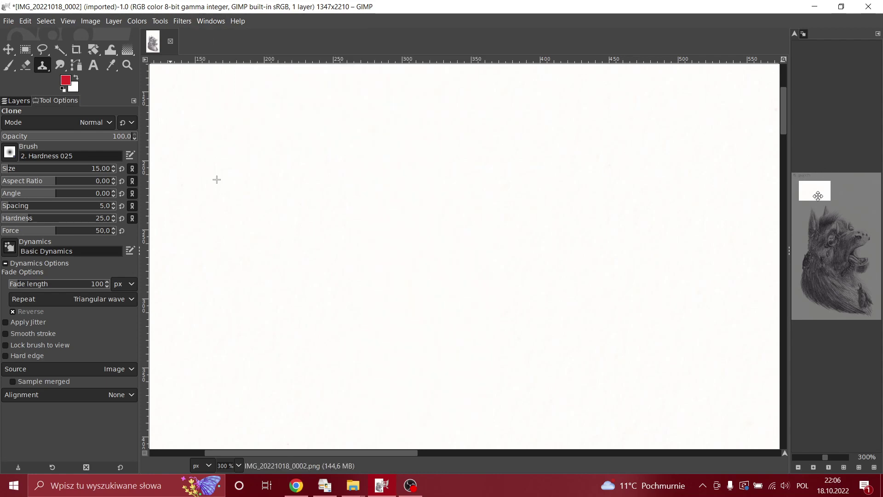
mouse_move(817, 195)
mouse_down()
mouse_move(864, 176)
mouse_move(808, 179)
mouse_move(800, 213)
mouse_move(801, 305)
mouse_move(856, 318)
mouse_move(873, 266)
mouse_move(859, 198)
mouse_move(869, 199)
mouse_move(808, 198)
mouse_move(847, 187)
mouse_move(793, 193)
mouse_move(840, 181)
mouse_up()
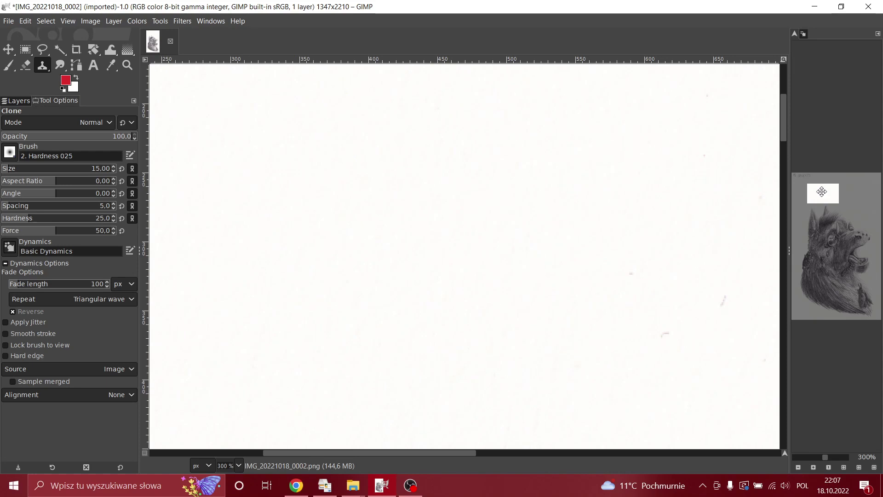
Step: Pan the Navigator view right and slightly down along the top strip of paper
drag(818, 192, 836, 186)
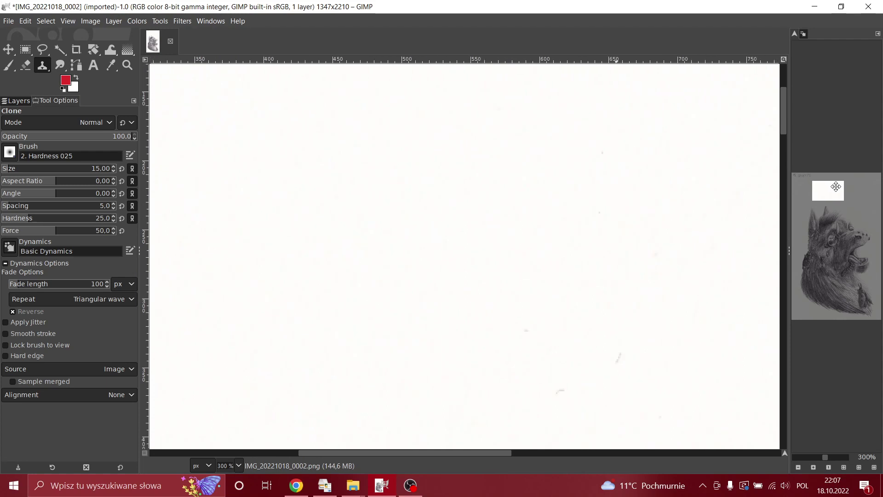
drag(830, 193, 830, 195)
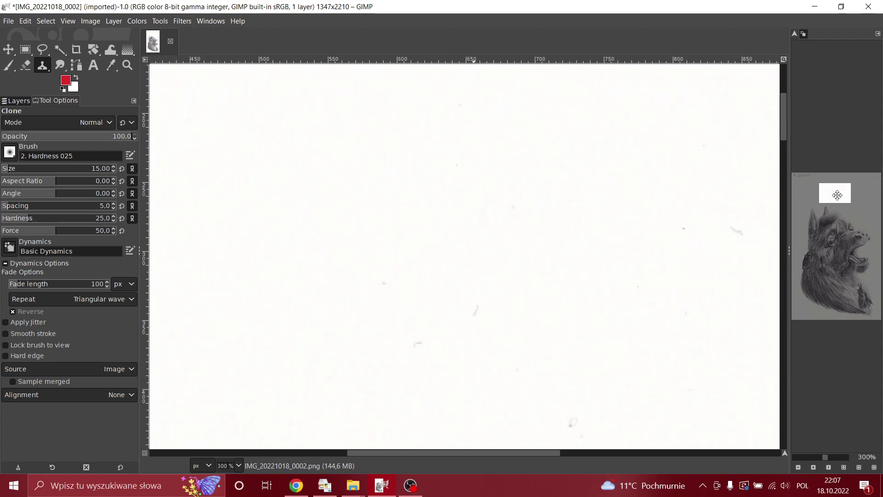
mouse_move(842, 195)
mouse_down()
mouse_move(834, 197)
mouse_move(835, 184)
mouse_up()
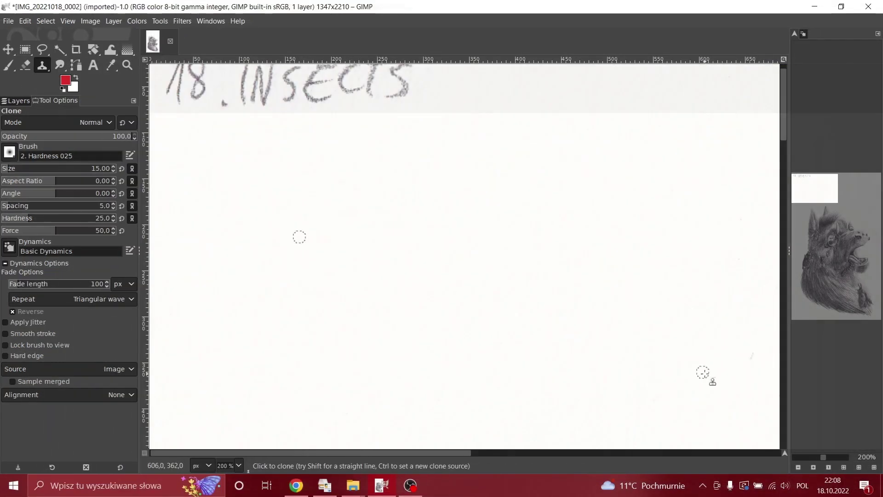
Step: Enlarge the clone brush from 35 up to 71
scroll(703, 371, right, 10)
scroll(495, 124, up, 2)
key(bracketright)
key(bracketright)
key(bracketright)
key(bracketright)
key(bracketright)
key(bracketright)
key(bracketright)
key(bracketright)
key(bracketright)
key(bracketright)
key(bracketright)
key(bracketright)
key(bracketright)
key(bracketright)
key(bracketright)
key(bracketright)
key(bracketright)
key(bracketright)
key(bracketright)
key(bracketright)
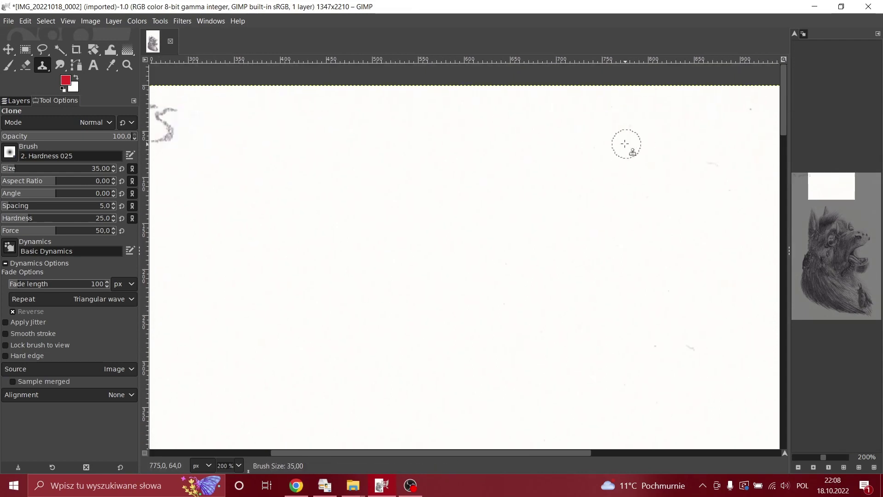
scroll(598, 193, down, 2)
scroll(538, 187, right, 2)
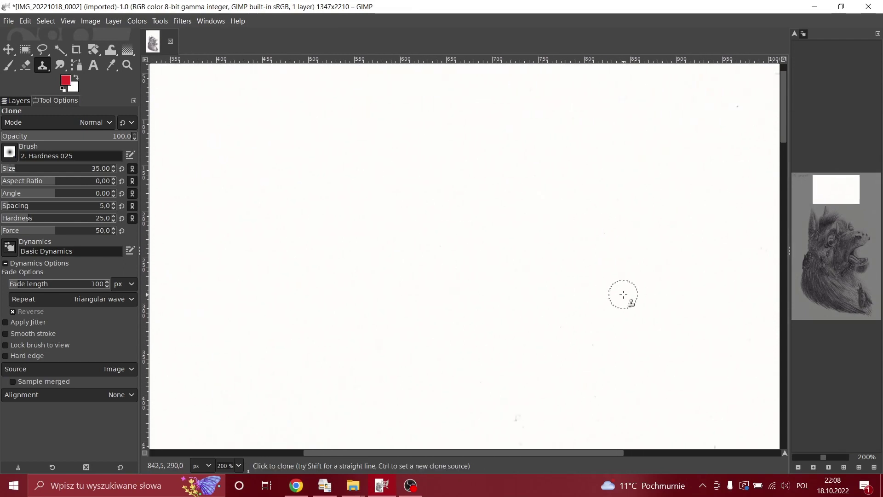
scroll(677, 225, up, 2)
scroll(676, 225, right, 3)
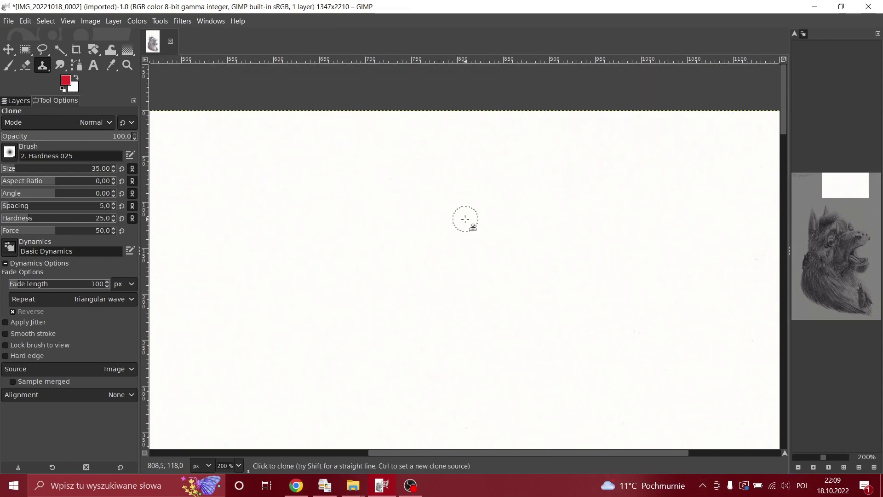
scroll(447, 137, right, 5)
scroll(447, 136, down, 1)
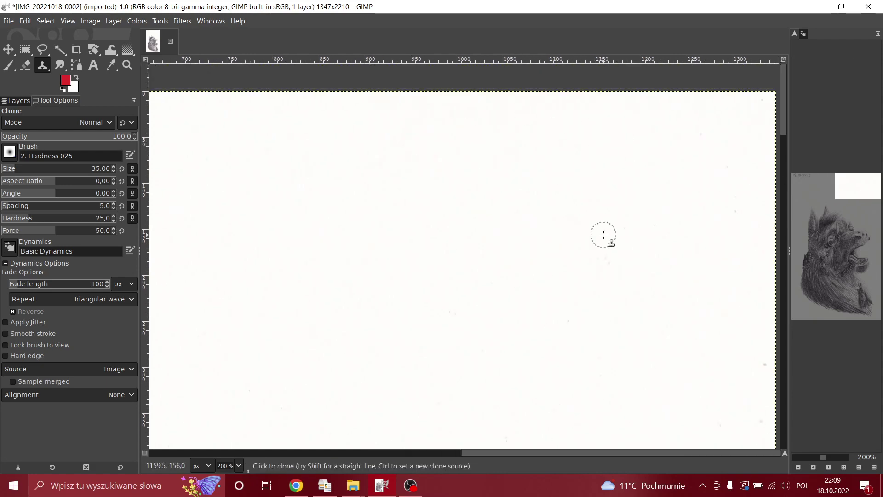
key(bracketright)
key(bracketright)
key(bracketright)
key(bracketright)
scroll(667, 184, down, 1)
scroll(683, 206, right, 3)
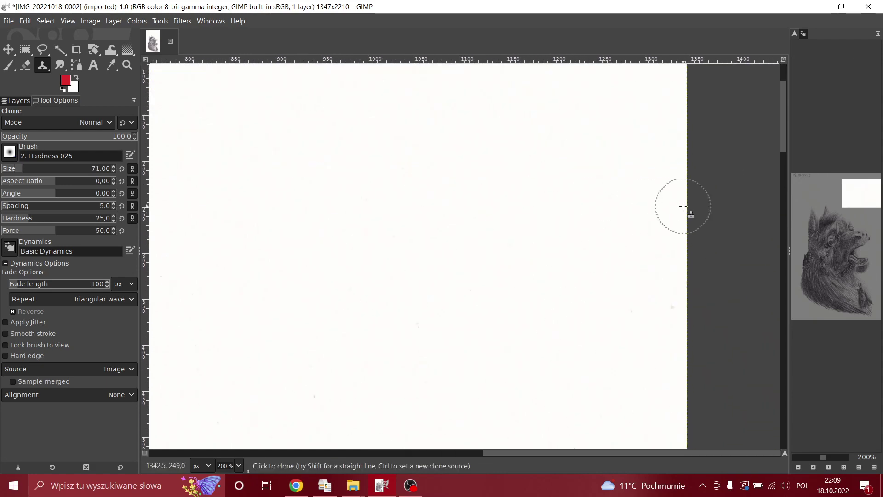
Step: Clone clean paper over a speck beside the chin, then check along the jaw and neck
drag(855, 196, 834, 199)
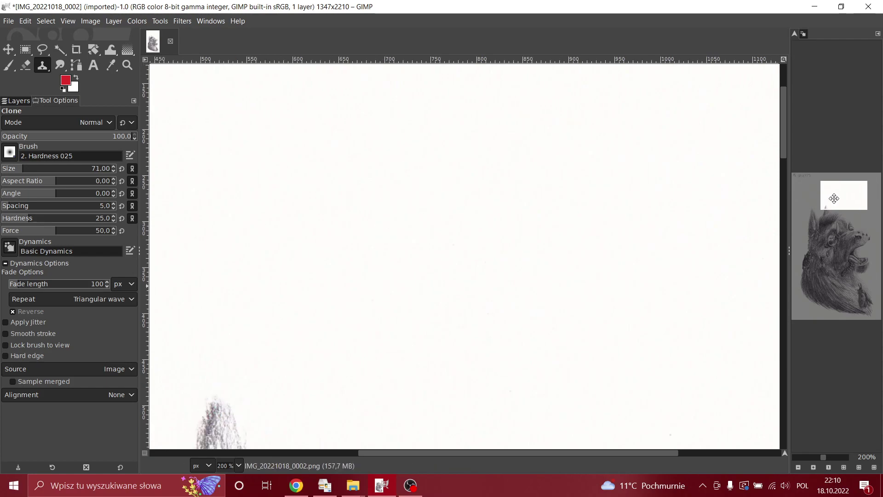
scroll(757, 335, down, 3)
scroll(558, 124, down, 4)
scroll(557, 124, right, 3)
scroll(624, 353, right, 4)
scroll(625, 353, down, 3)
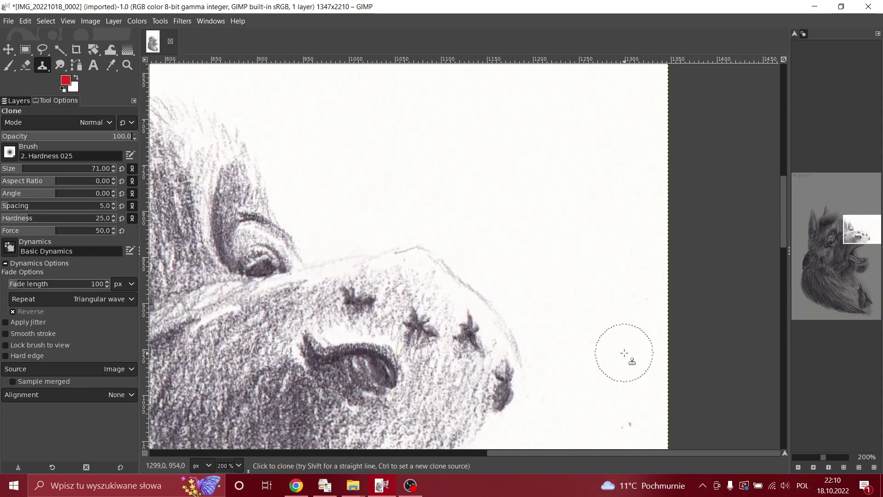
scroll(572, 380, down, 5)
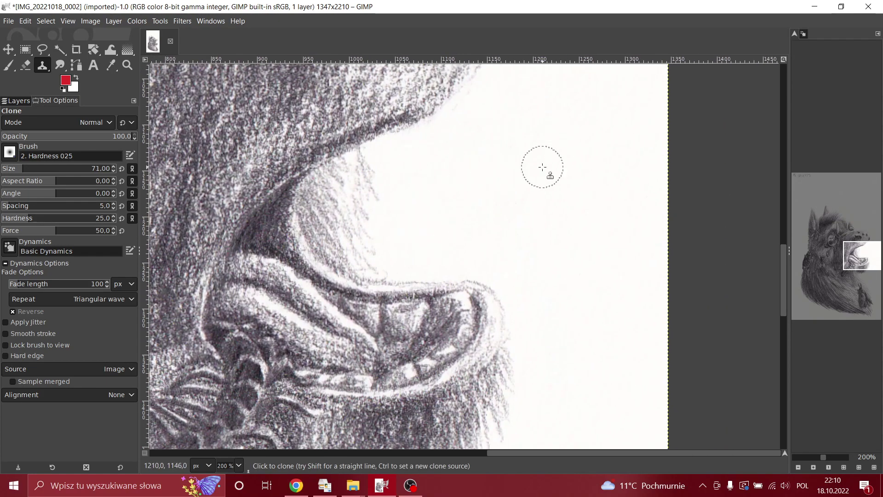
scroll(542, 167, down, 5)
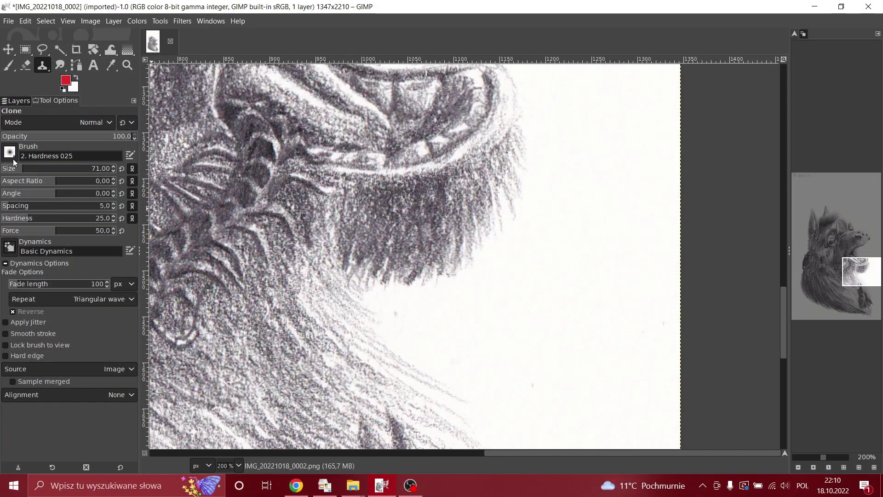
click(426, 361)
drag(864, 272, 870, 273)
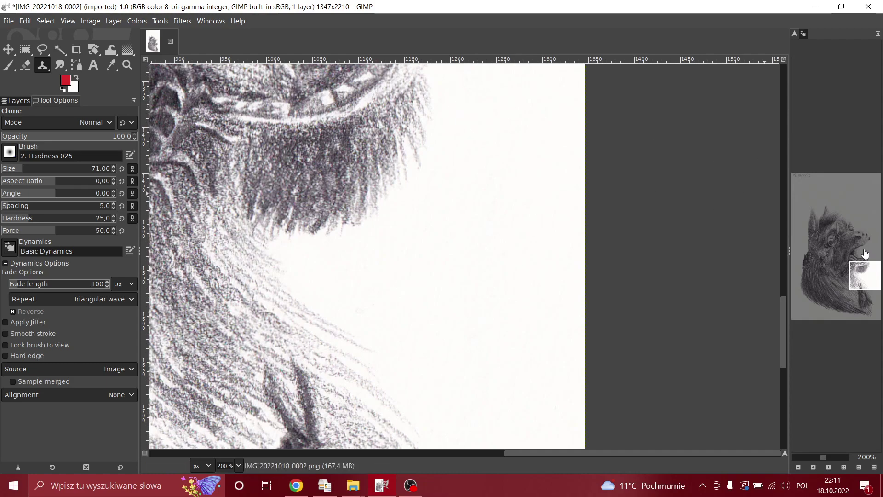
drag(858, 282, 860, 294)
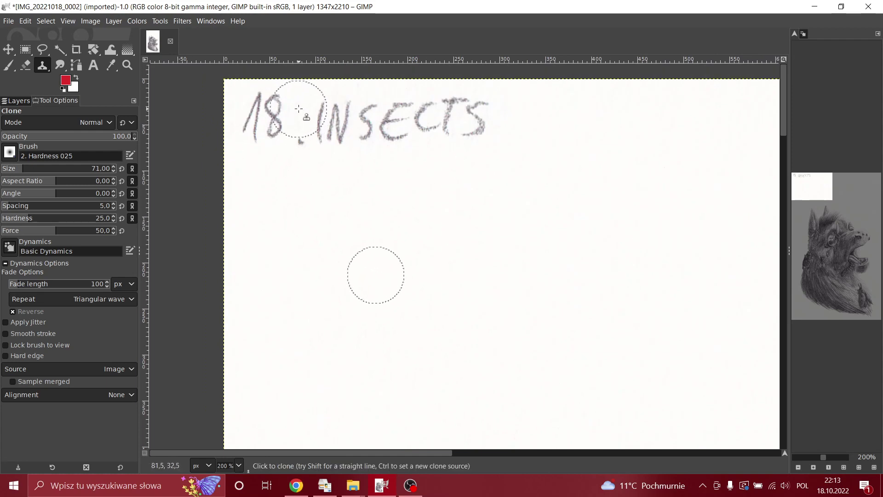
Step: Pan past the title, top-right corner, snout, mouth and lower fur checking for remaining smudges
mouse_move(809, 183)
mouse_down()
mouse_move(838, 185)
mouse_move(839, 201)
mouse_move(854, 208)
mouse_up()
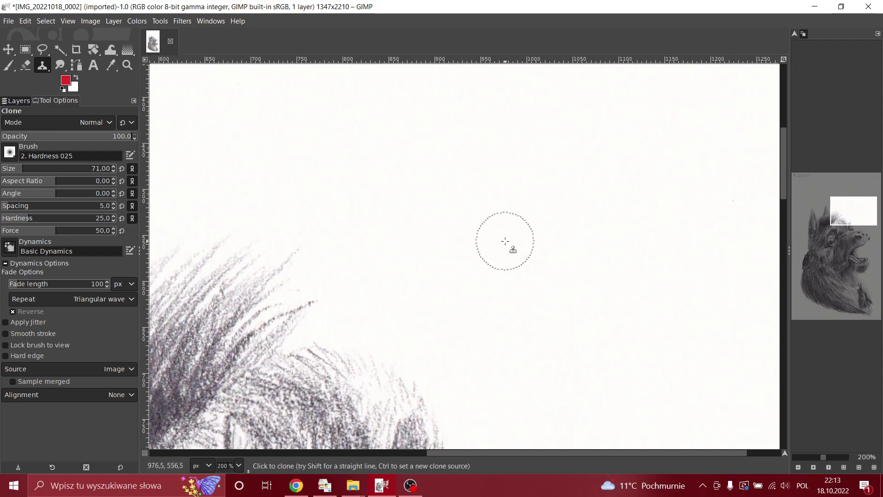
mouse_move(862, 213)
mouse_down()
mouse_move(877, 187)
mouse_move(878, 228)
mouse_move(878, 215)
mouse_up()
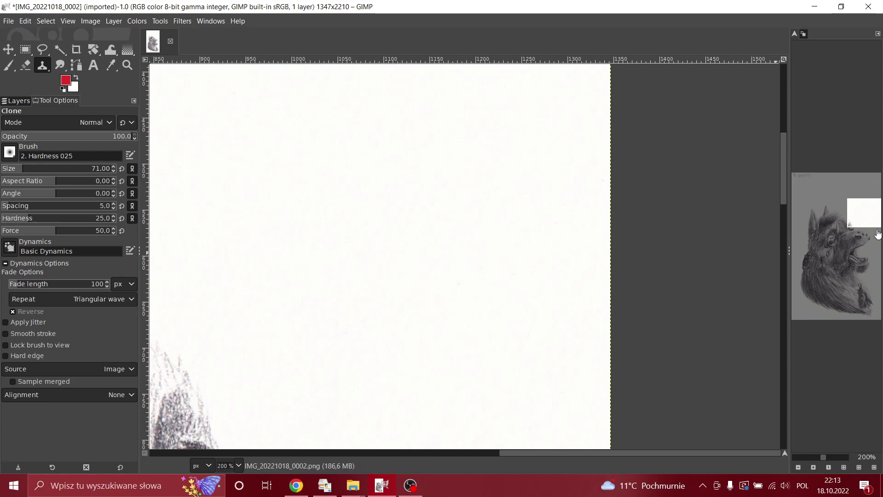
drag(864, 208, 861, 219)
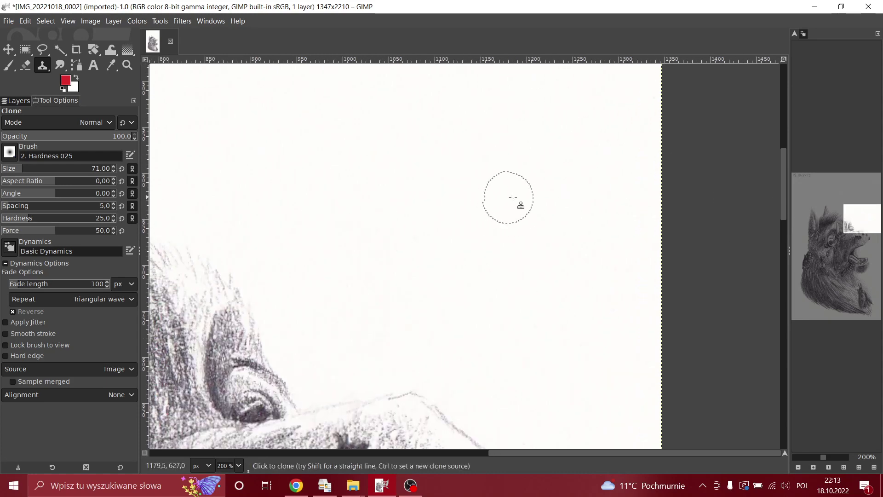
drag(867, 205, 864, 209)
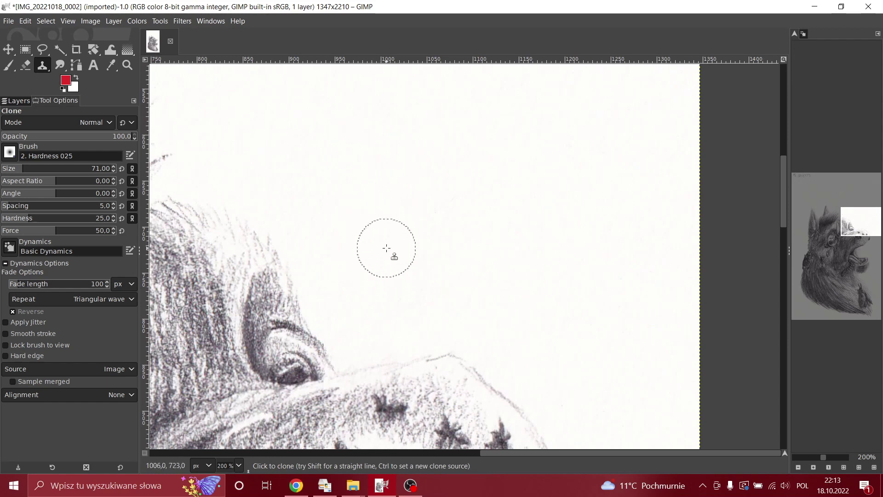
drag(871, 217, 880, 226)
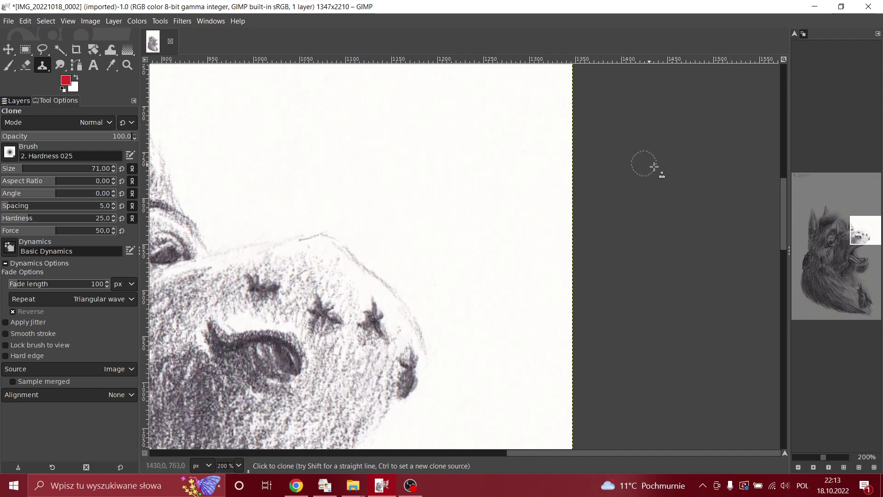
drag(856, 230, 853, 240)
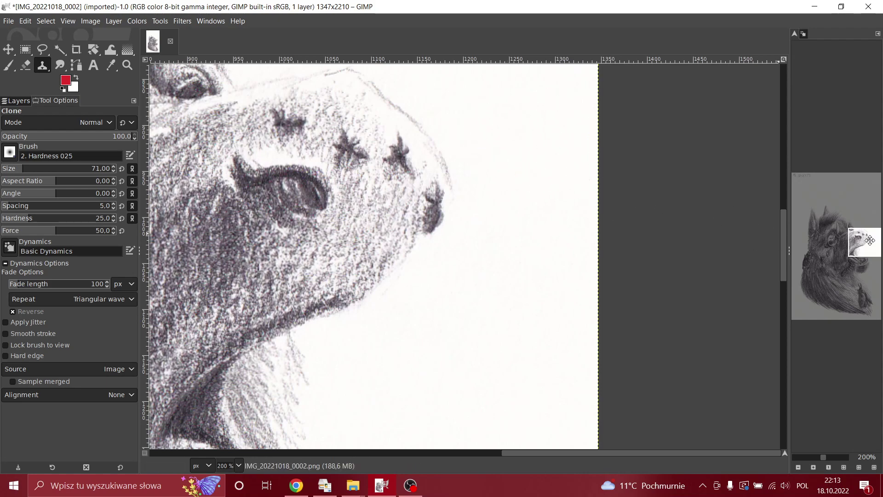
drag(870, 240, 871, 258)
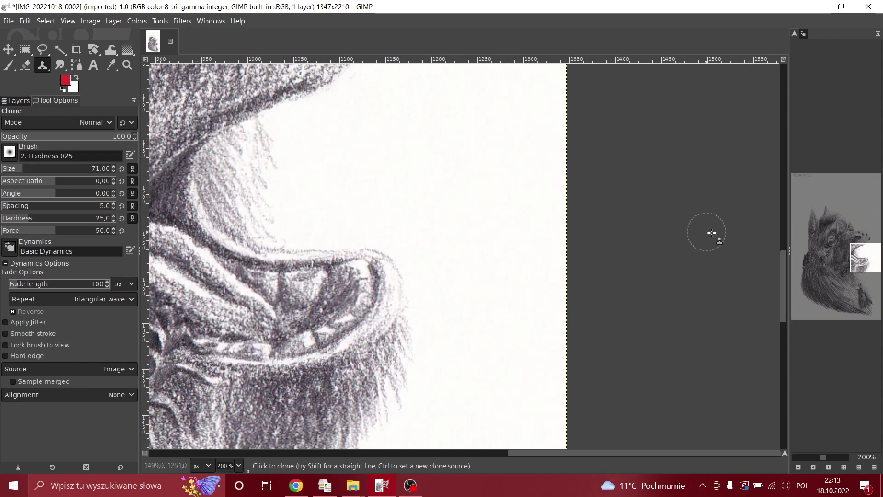
drag(872, 258, 793, 312)
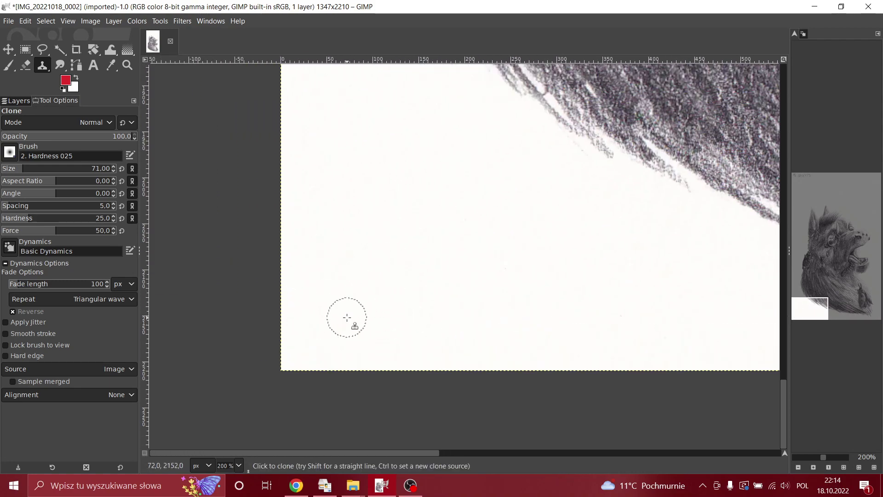
drag(814, 305, 807, 289)
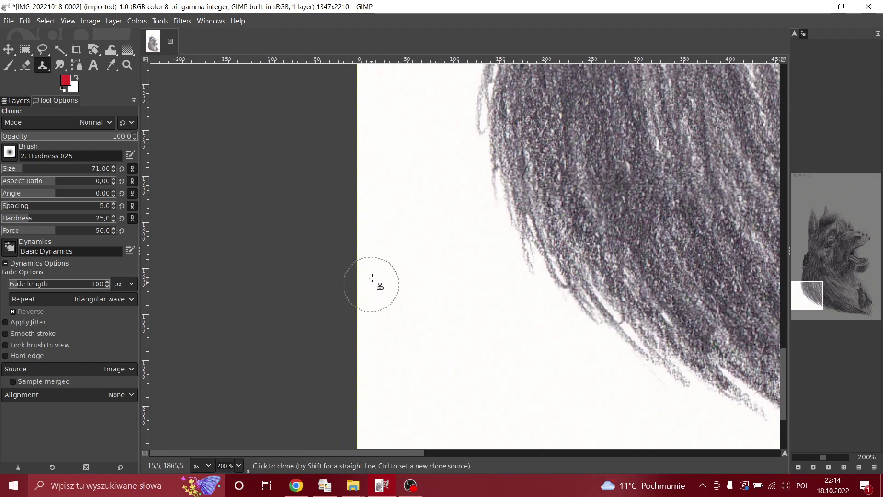
drag(814, 300, 834, 177)
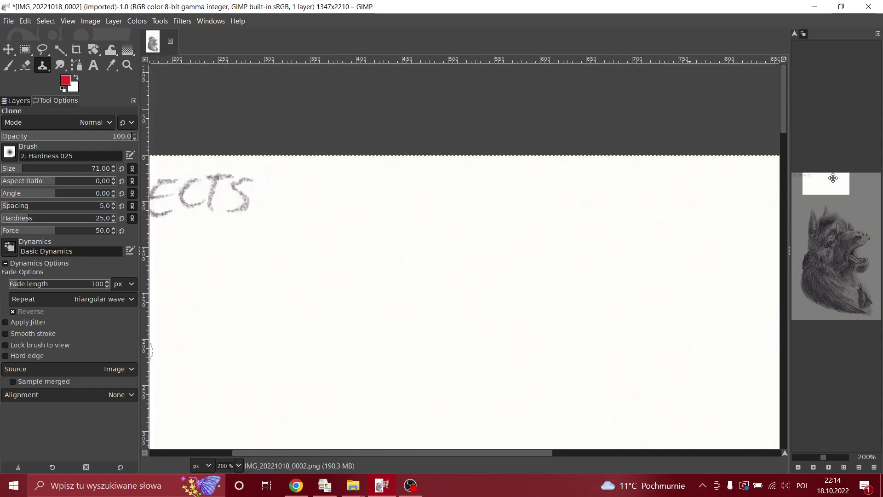
scroll(404, 292, down, 6)
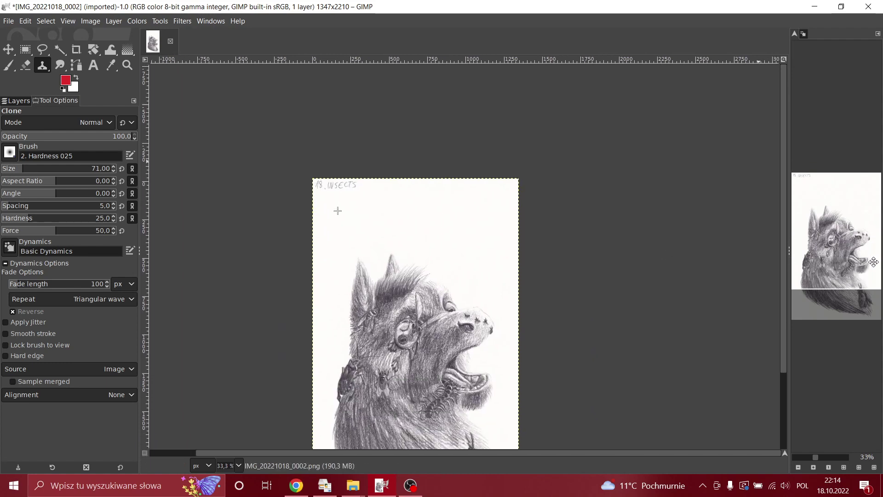
click(10, 65)
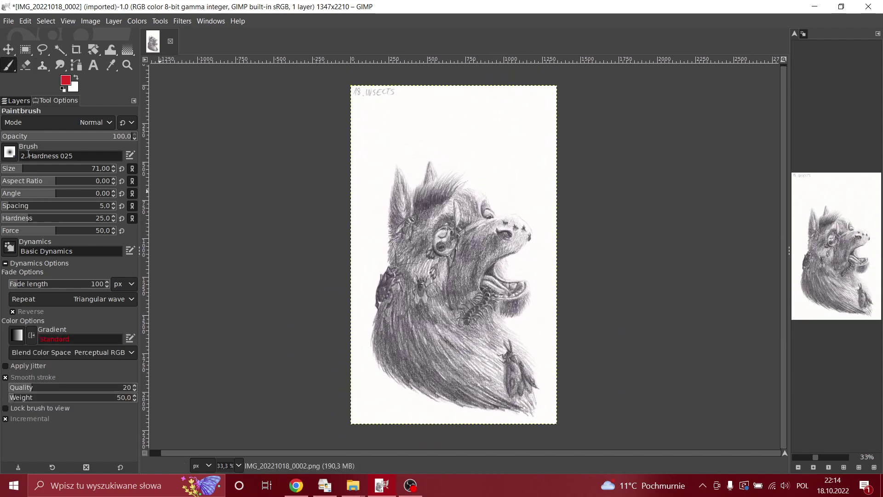
Step: In the Layers list, duplicate the cleaned drawing layer twice, giving three layers
click(19, 101)
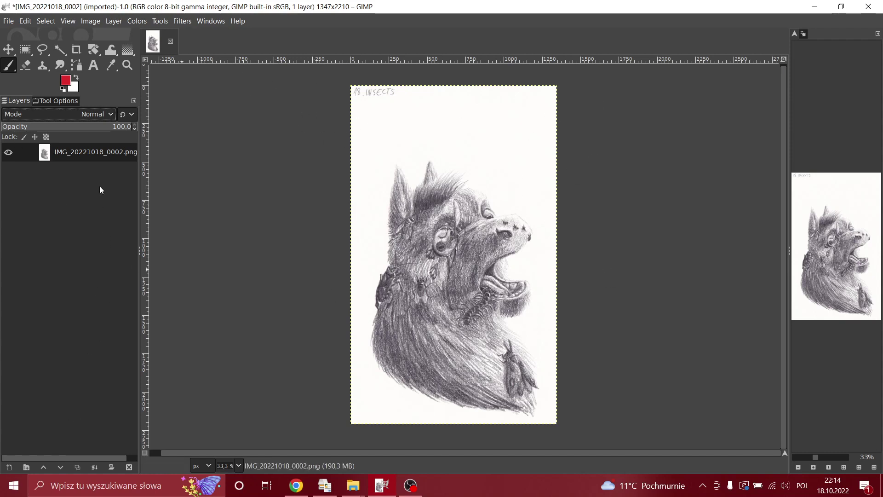
click(77, 467)
click(50, 174)
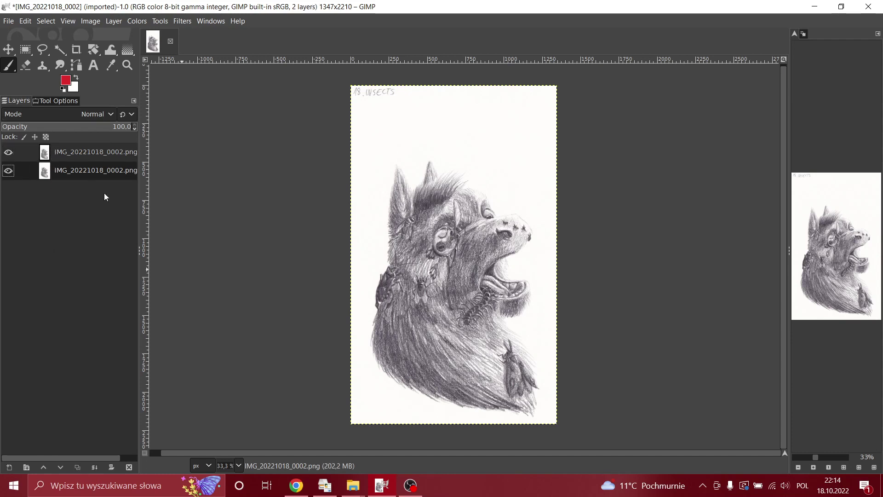
click(77, 156)
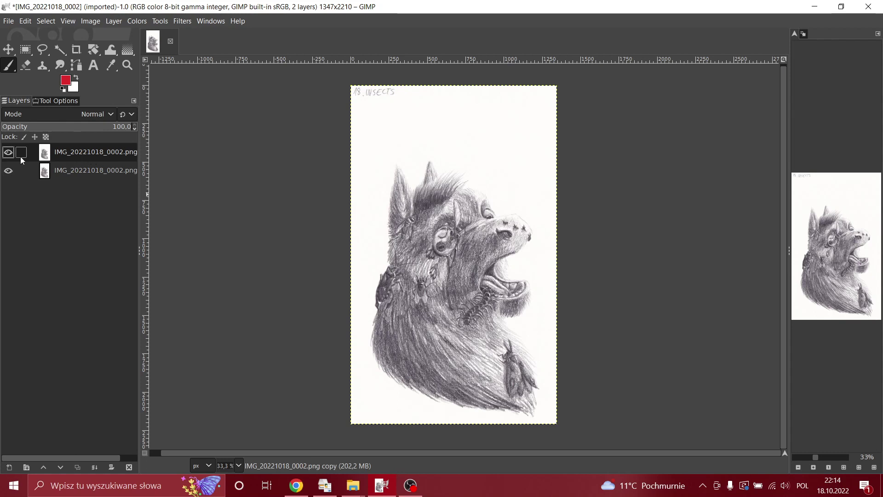
click(76, 468)
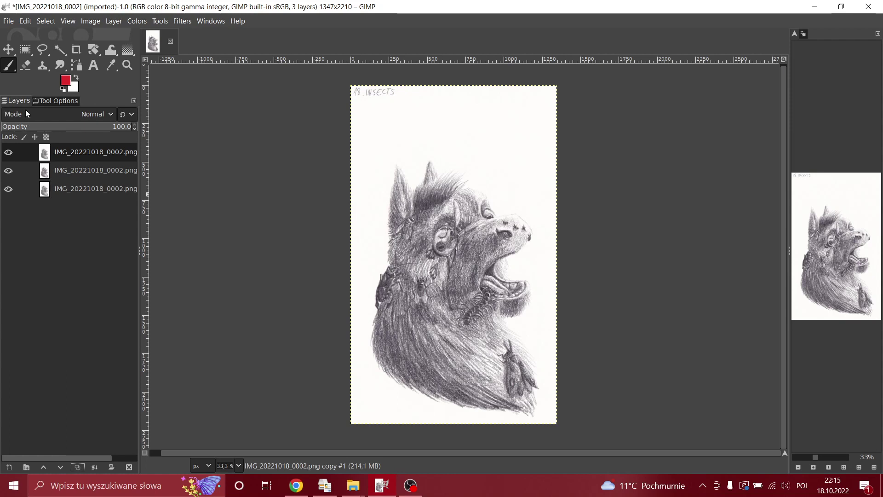
Step: Set the top copy to Multiply, toggle its visibility to compare, then duplicate it
click(67, 113)
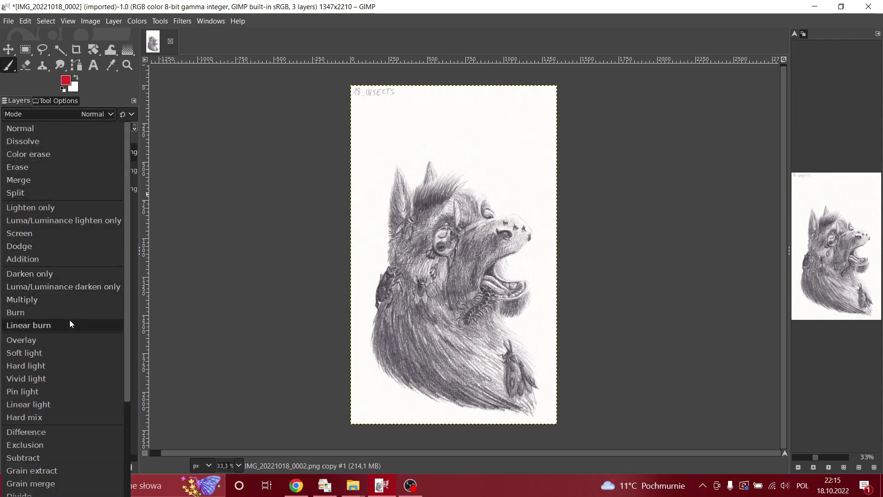
click(45, 301)
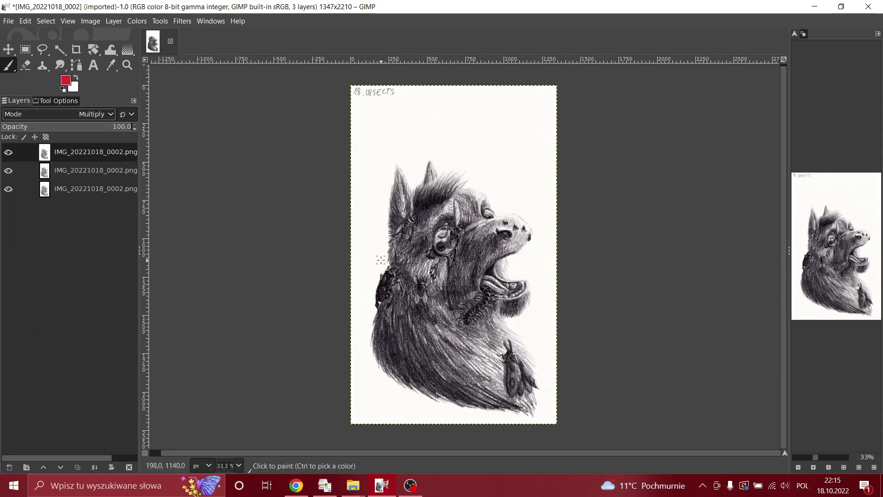
click(8, 152)
click(9, 152)
click(9, 152)
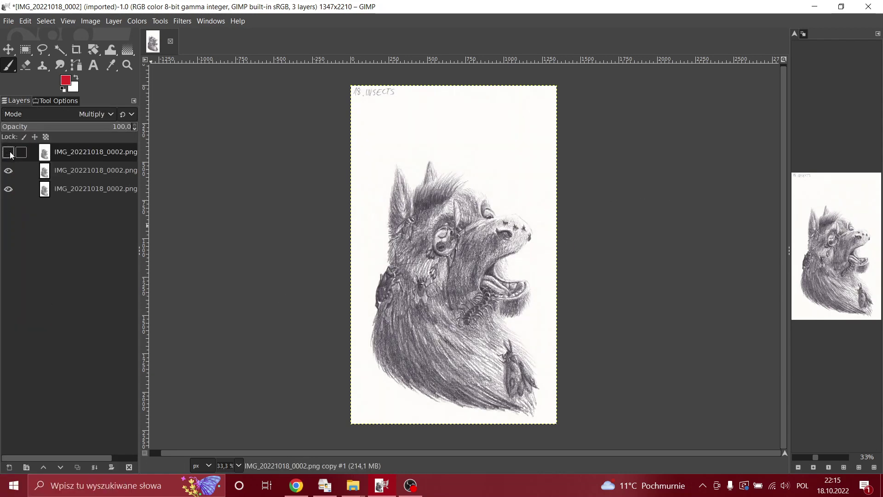
click(9, 152)
click(9, 152)
click(9, 152)
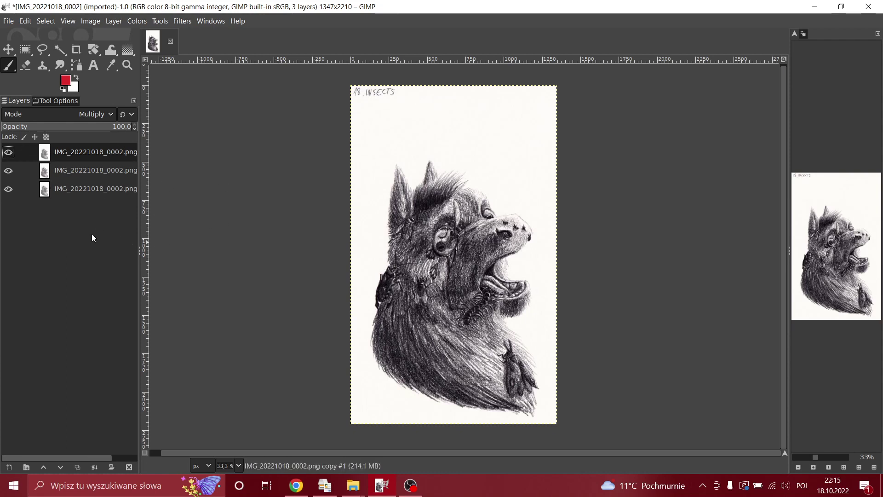
click(77, 468)
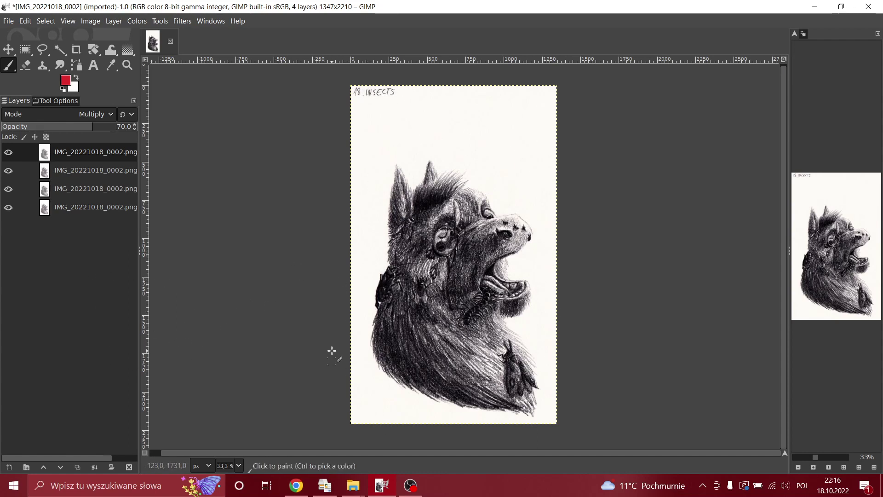
Step: Add an Addition-mode copy at 10% opacity, duplicate it to reach six layers, and select the second layer
click(77, 470)
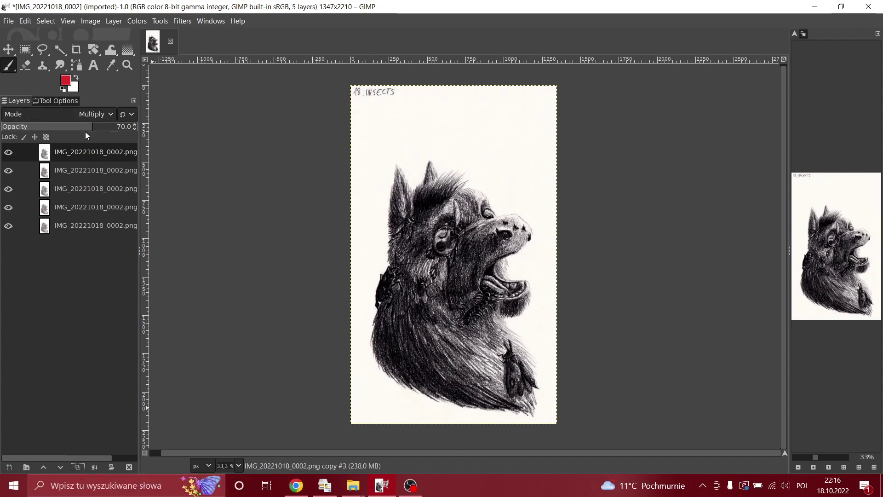
click(84, 113)
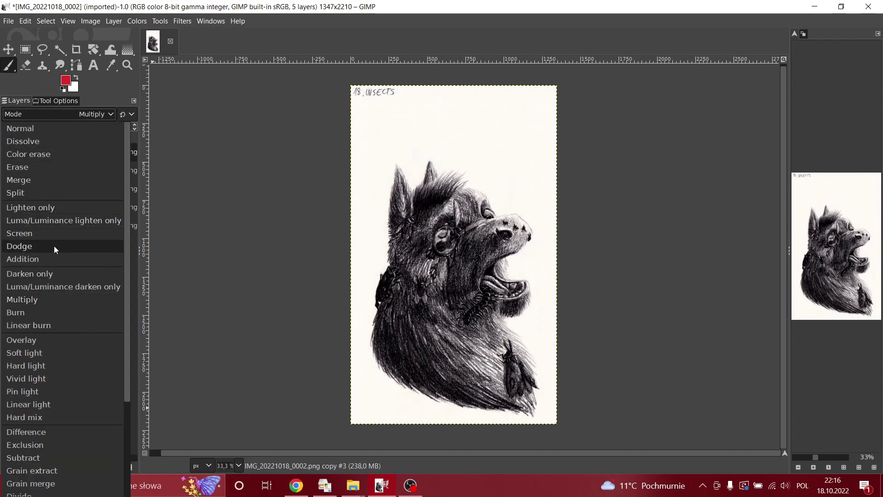
click(36, 260)
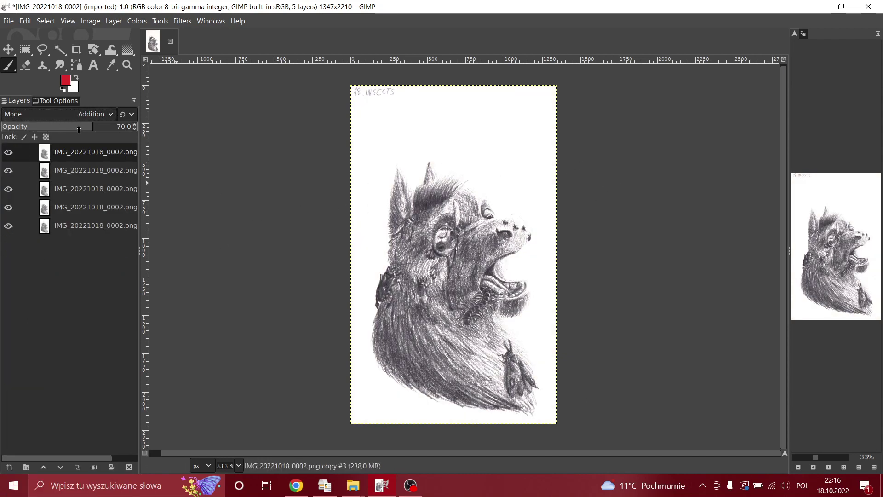
drag(42, 128, 1, 137)
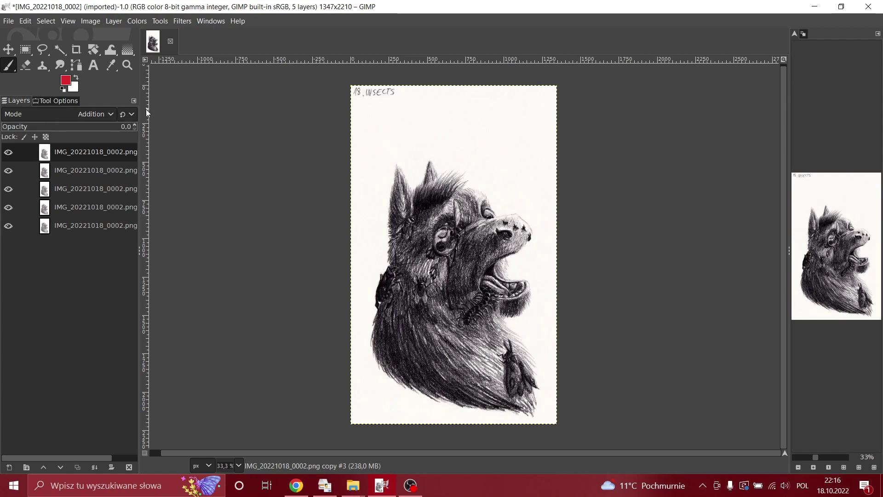
scroll(82, 128, up, 10)
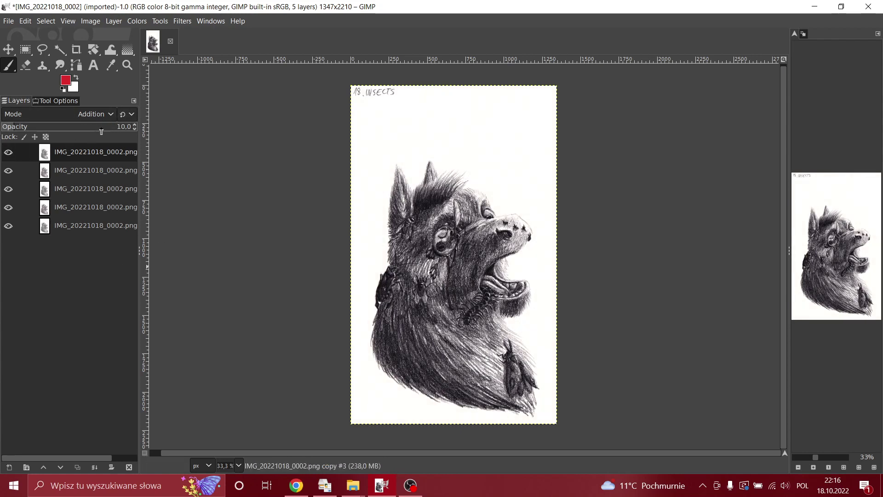
click(78, 467)
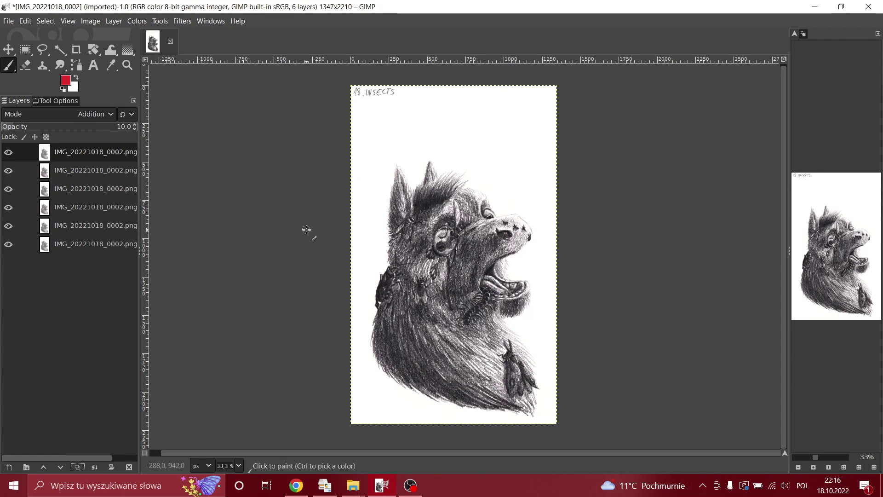
click(88, 178)
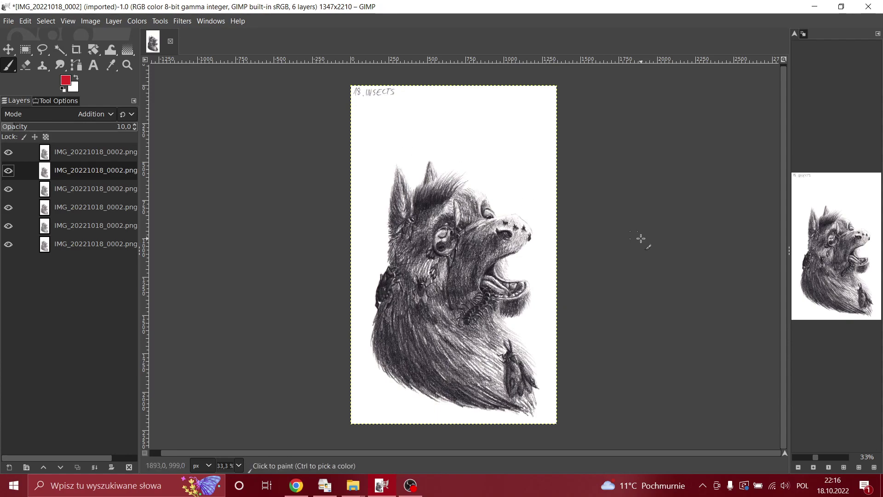
scroll(428, 315, up, 6)
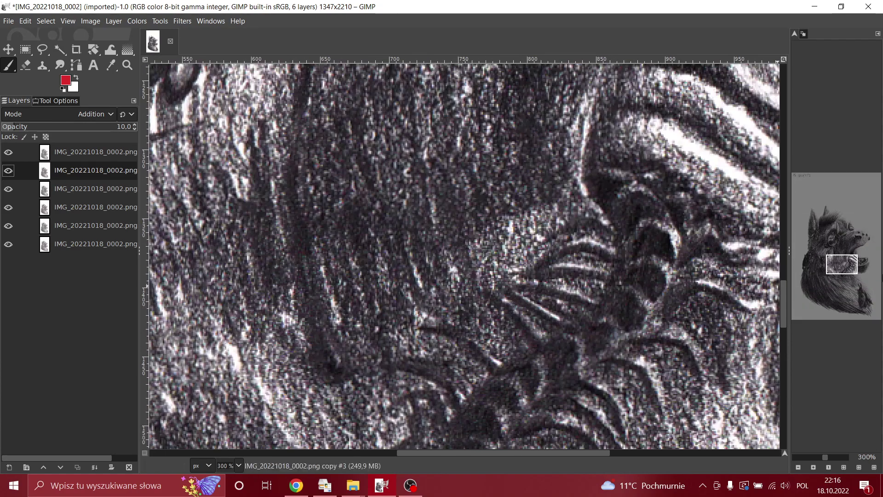
drag(851, 266, 847, 237)
scroll(674, 281, down, 4)
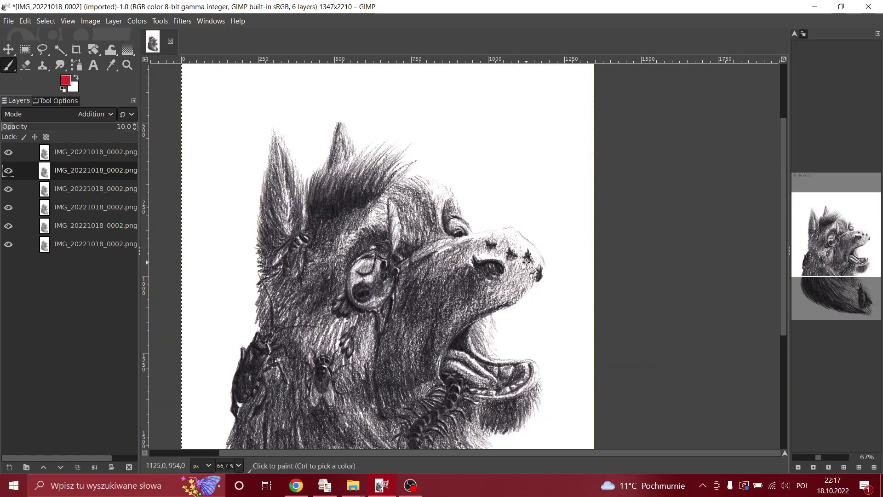
scroll(409, 255, down, 1)
scroll(409, 254, down, 3)
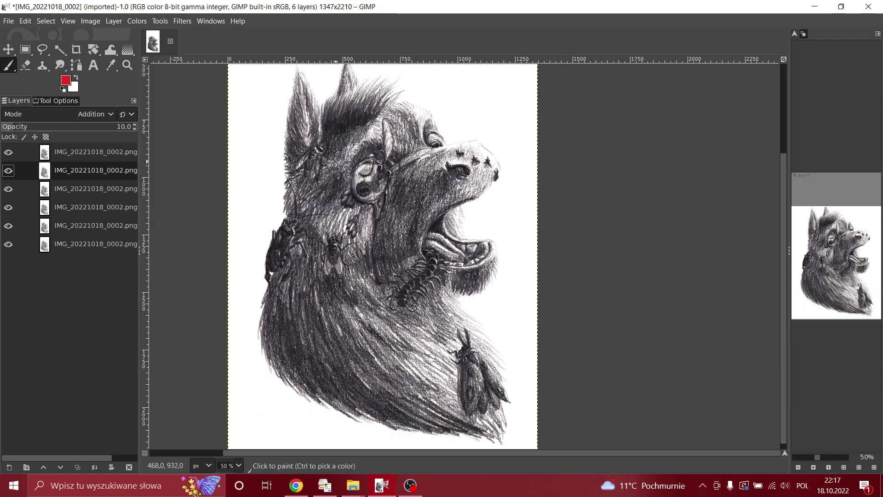
Step: Apply Median Blur with radius 1, percentile 35 and alpha percentile 100 to the layer
click(183, 21)
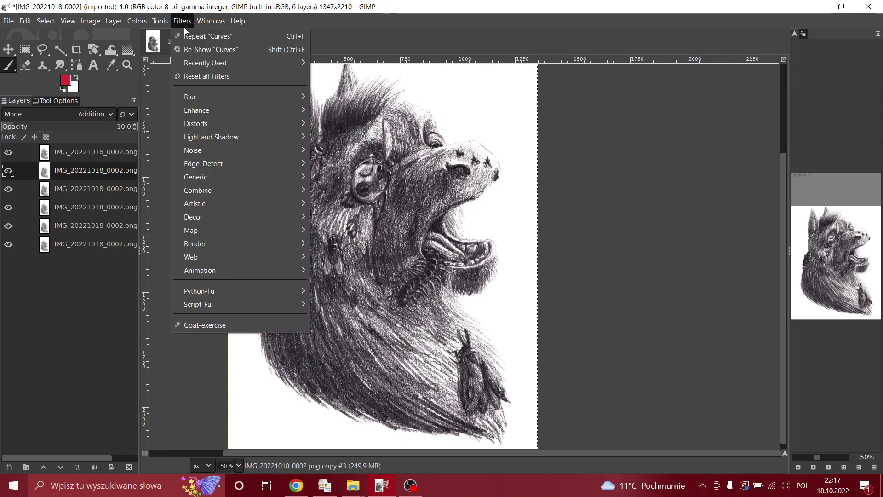
mouse_move(227, 98)
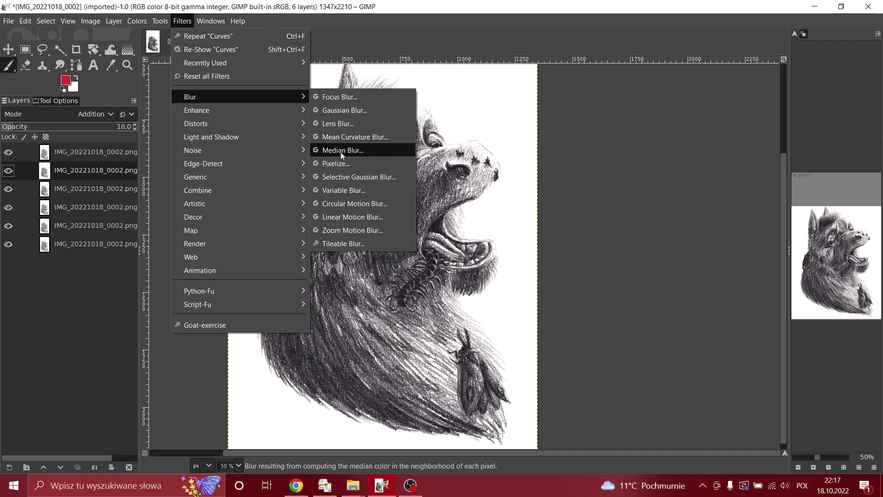
click(377, 151)
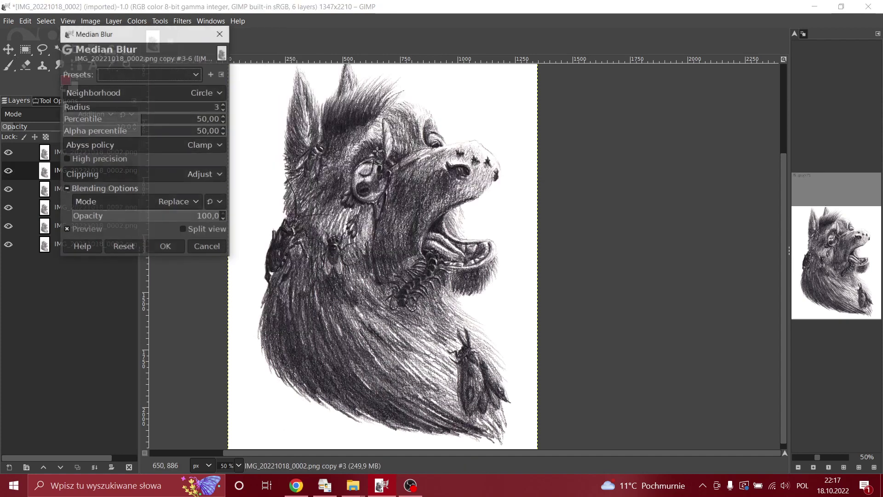
click(94, 109)
text(1)
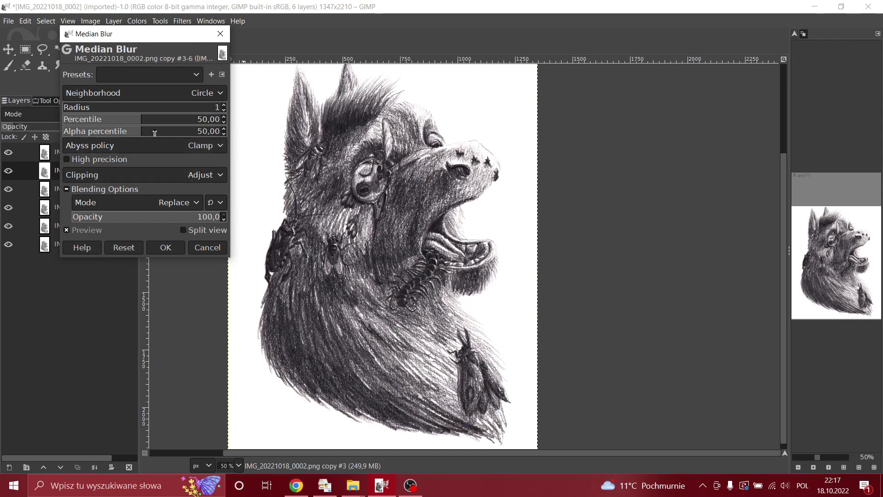
drag(155, 133, 226, 132)
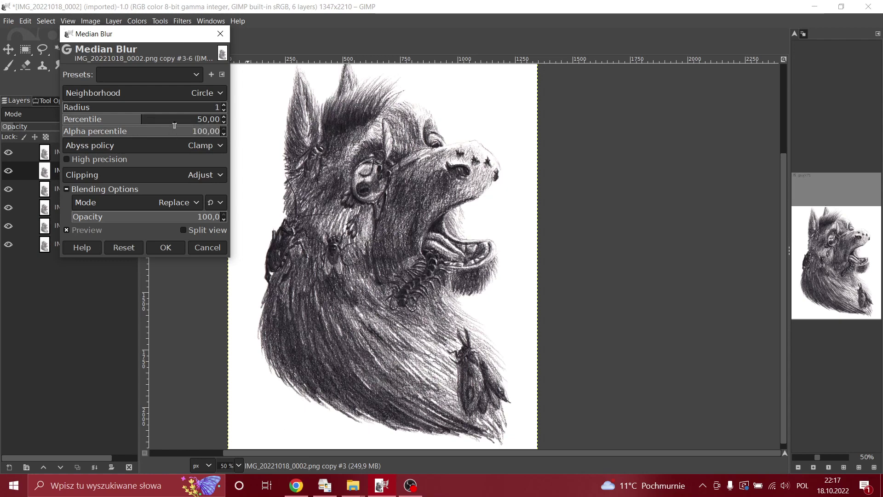
scroll(175, 122, down, 7)
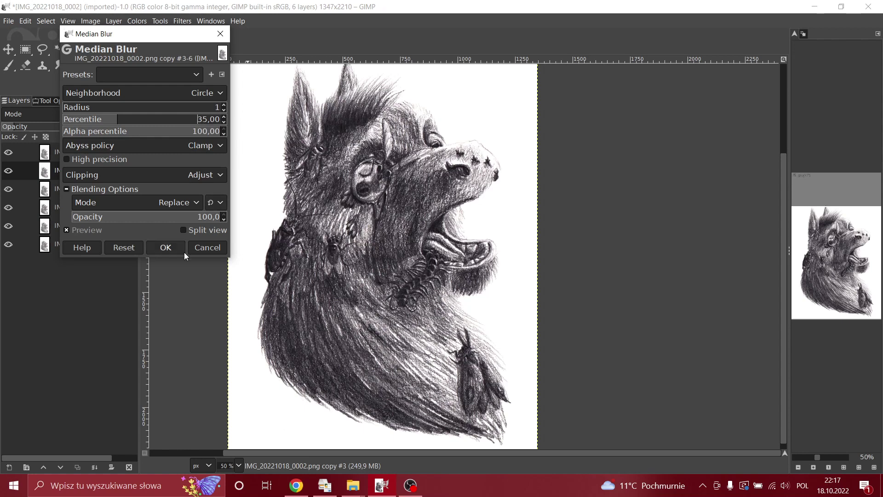
click(166, 247)
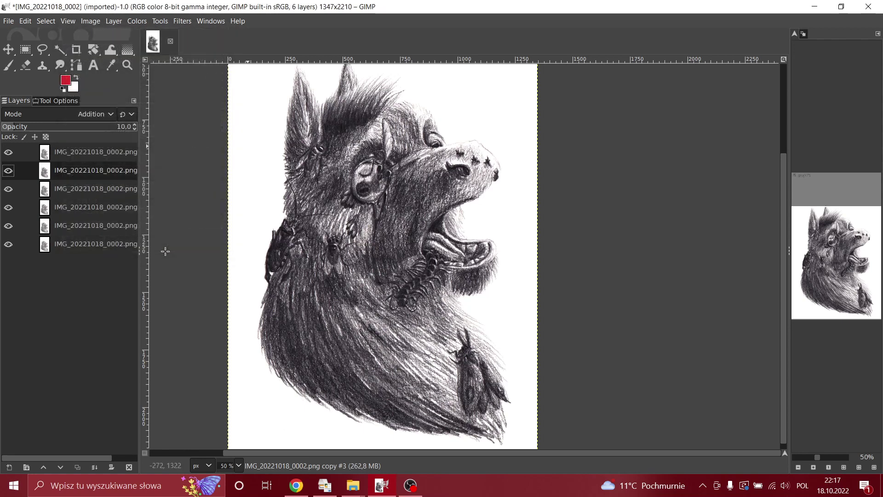
click(182, 21)
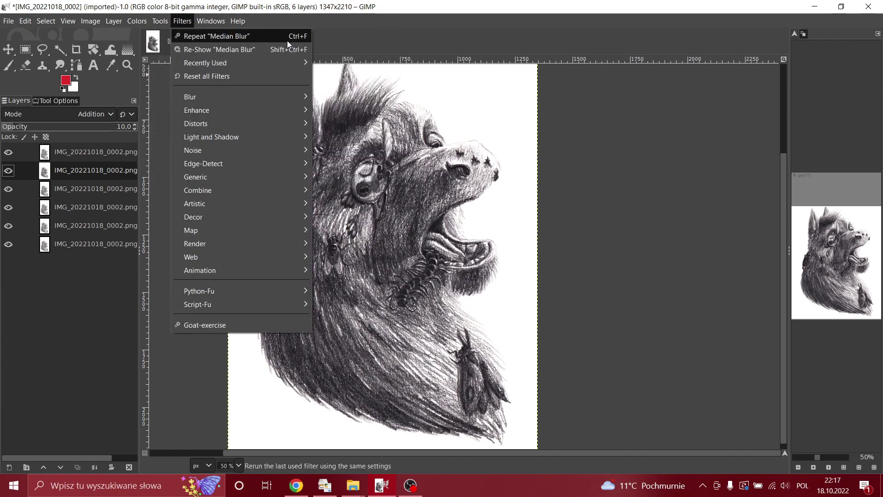
click(308, 31)
click(89, 188)
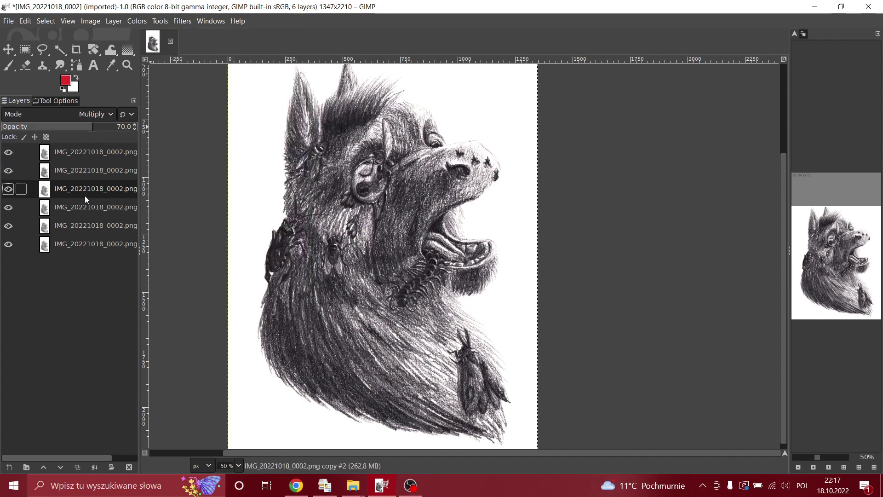
click(79, 205)
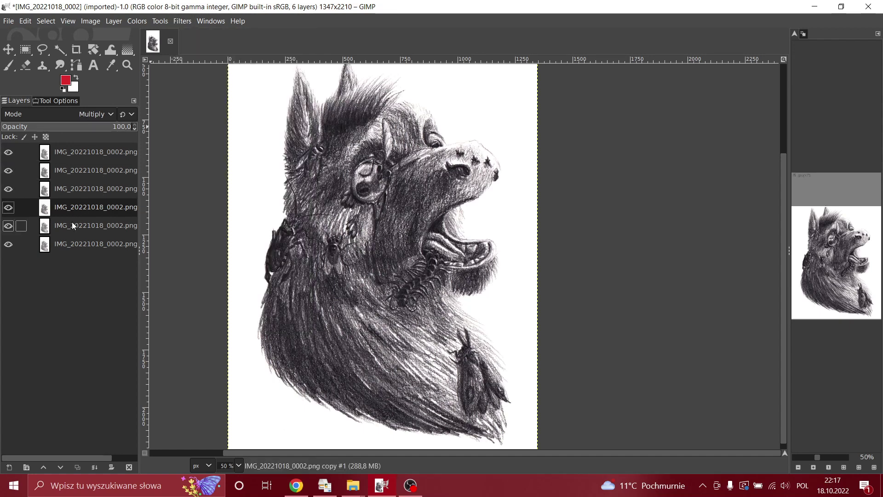
click(72, 226)
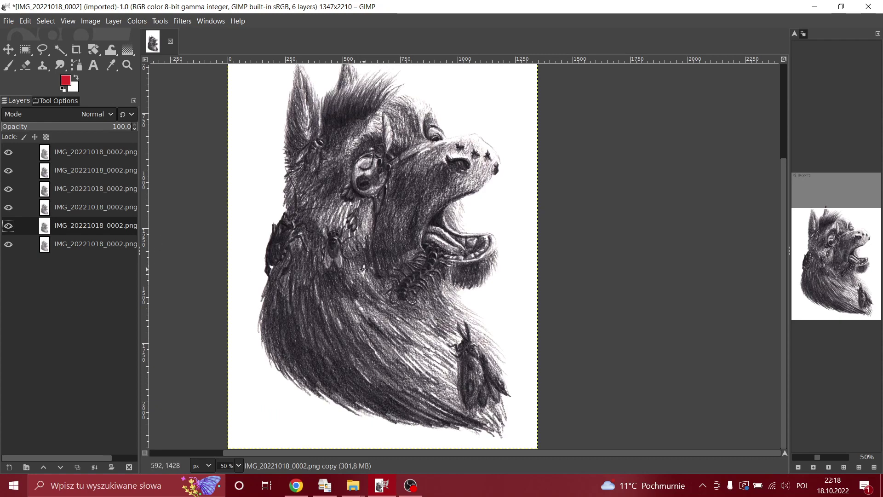
scroll(363, 270, up, 5)
scroll(364, 270, down, 5)
scroll(531, 354, down, 1)
Step: Select the fourth layer, the Multiply copy, and bring up its Curves adjustment
click(63, 211)
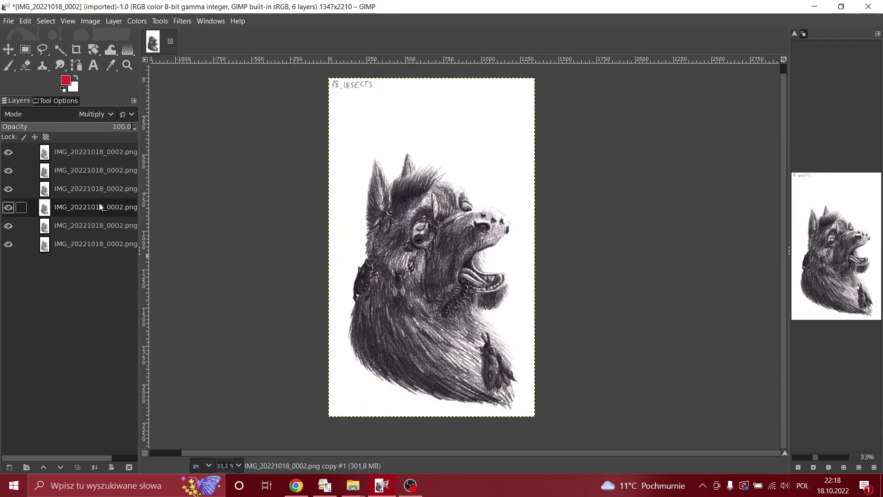
click(137, 21)
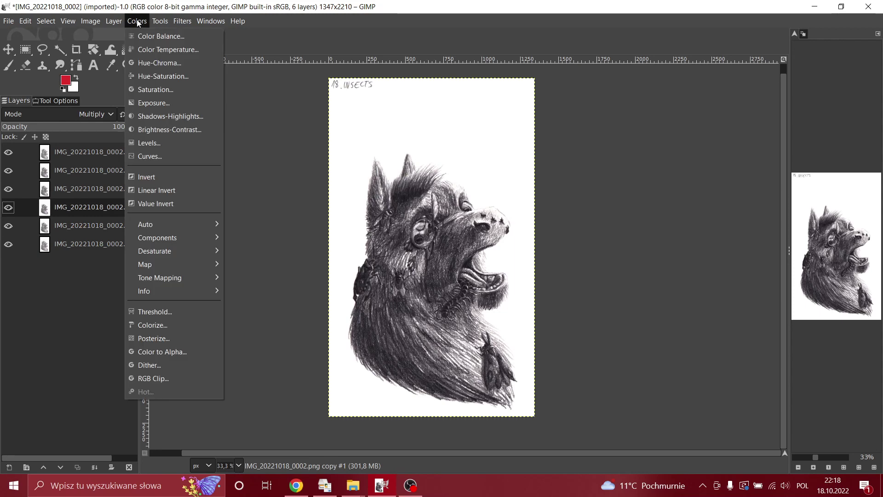
click(152, 160)
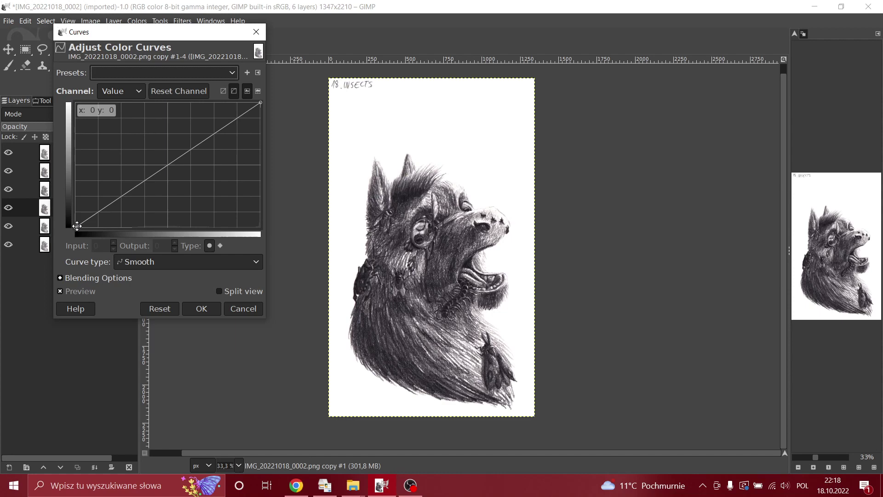
Step: Experiment with moving the black and white points and adding midtone points, then discard the curve
drag(77, 227, 213, 298)
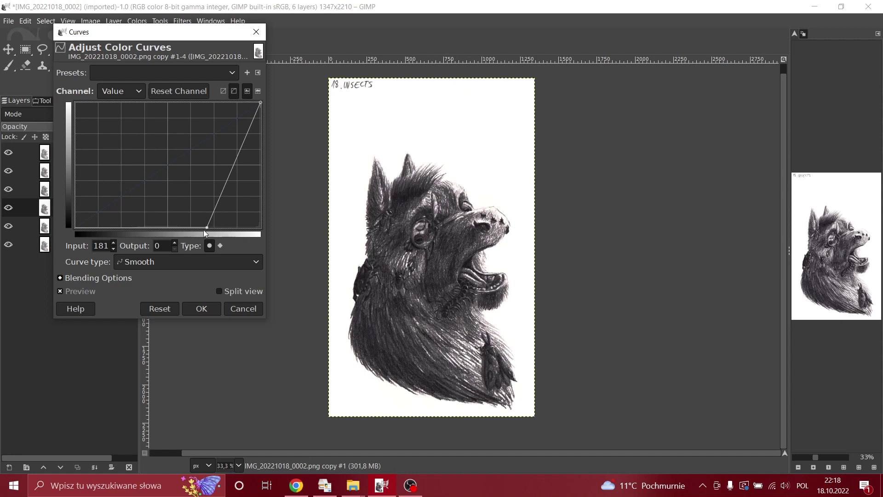
drag(208, 227, 266, 271)
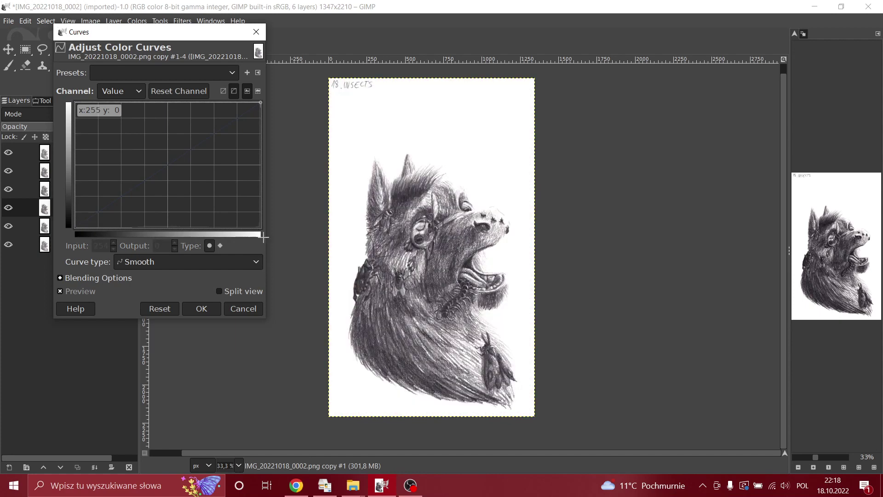
drag(264, 237, 260, 225)
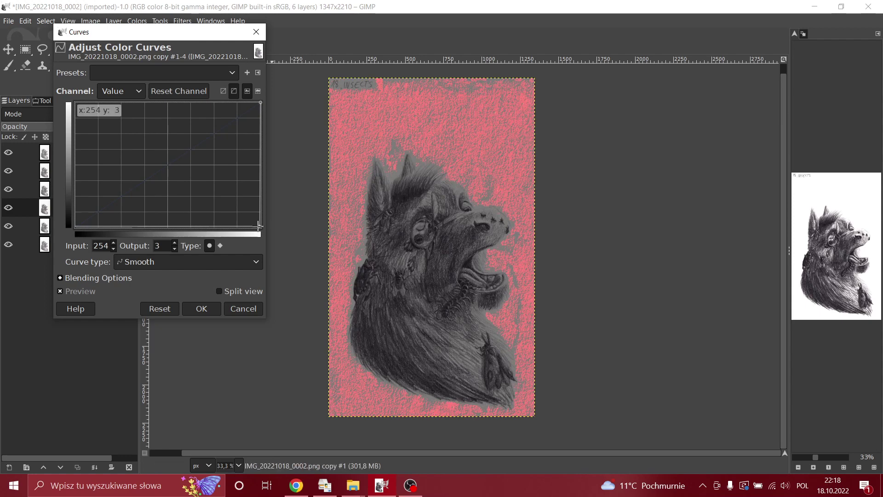
drag(260, 226, 106, 256)
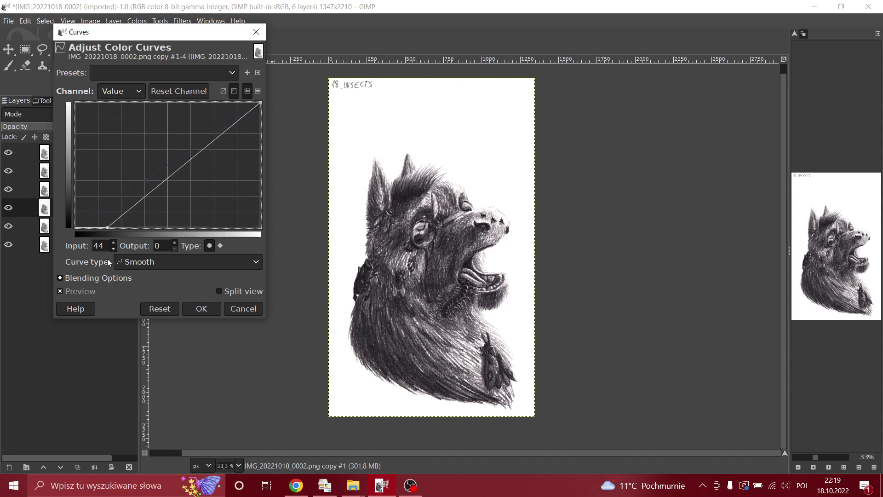
drag(129, 209, 158, 204)
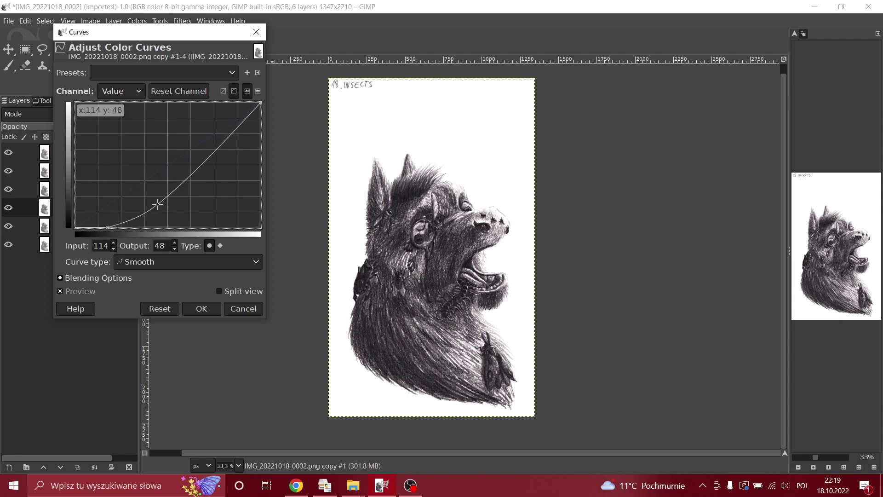
click(203, 162)
click(235, 131)
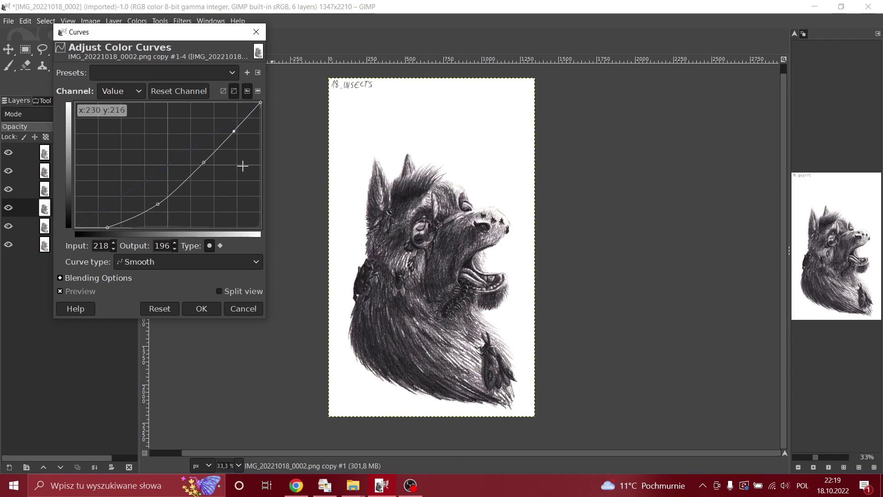
click(236, 312)
Step: Apply an S-shaped curve with the black point raised to about 56, plus midtone and highlight points
click(136, 21)
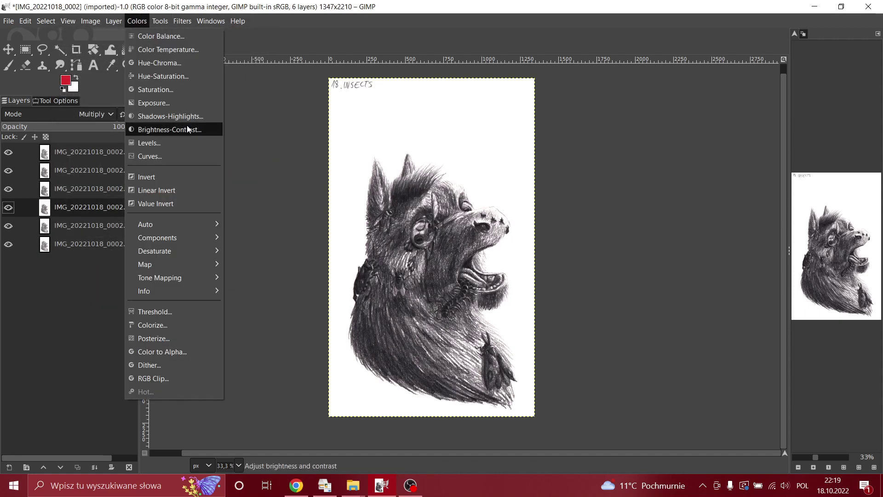
click(152, 156)
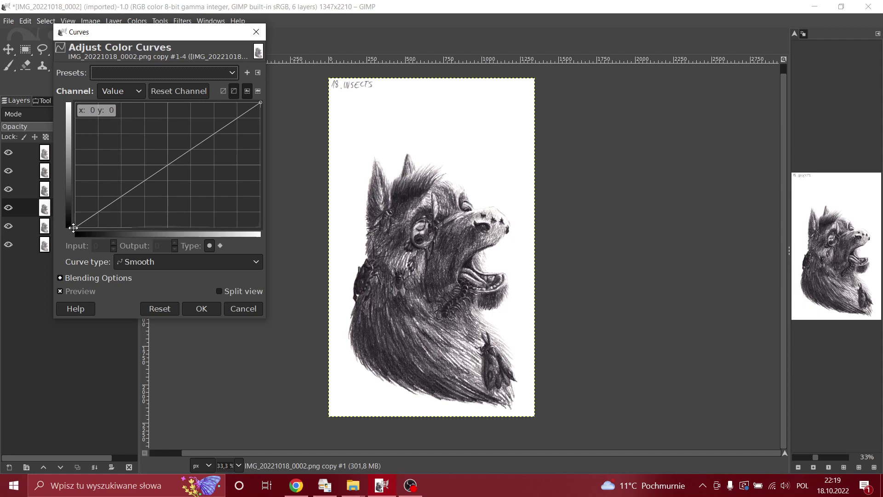
drag(74, 228, 116, 244)
click(155, 197)
drag(155, 197, 166, 196)
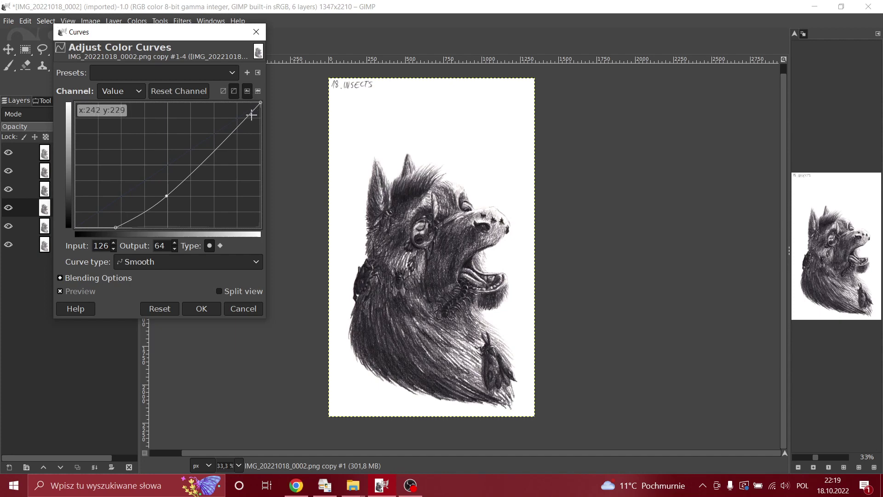
drag(248, 115, 230, 120)
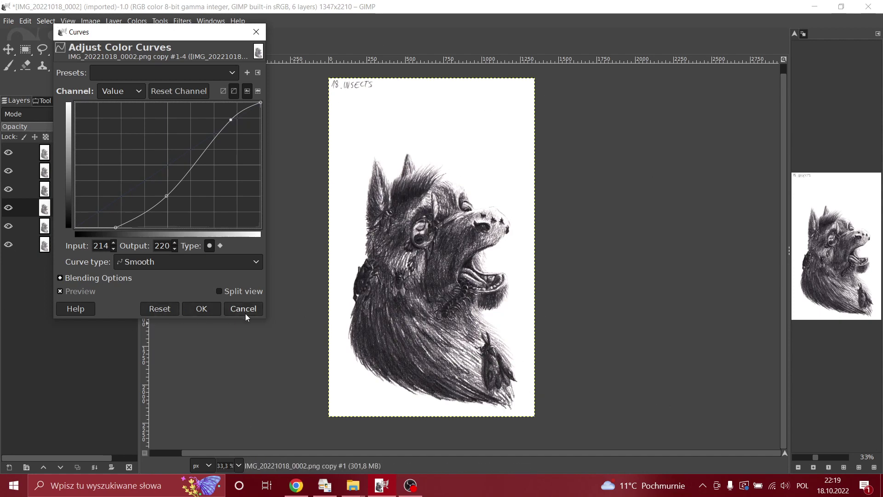
click(206, 308)
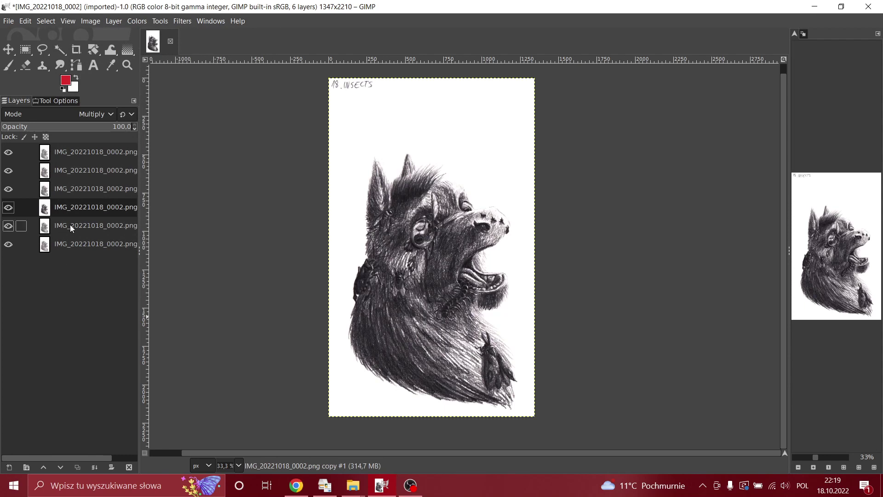
click(70, 224)
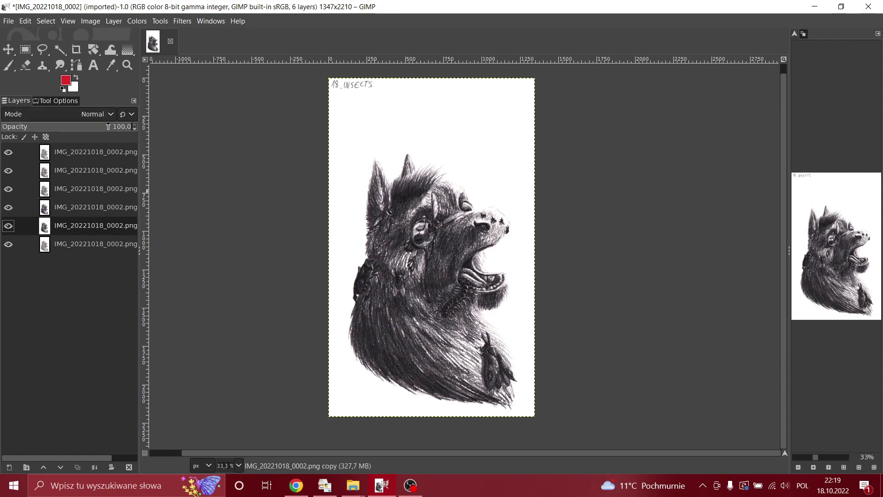
scroll(100, 130, down, 5)
scroll(93, 130, down, 2)
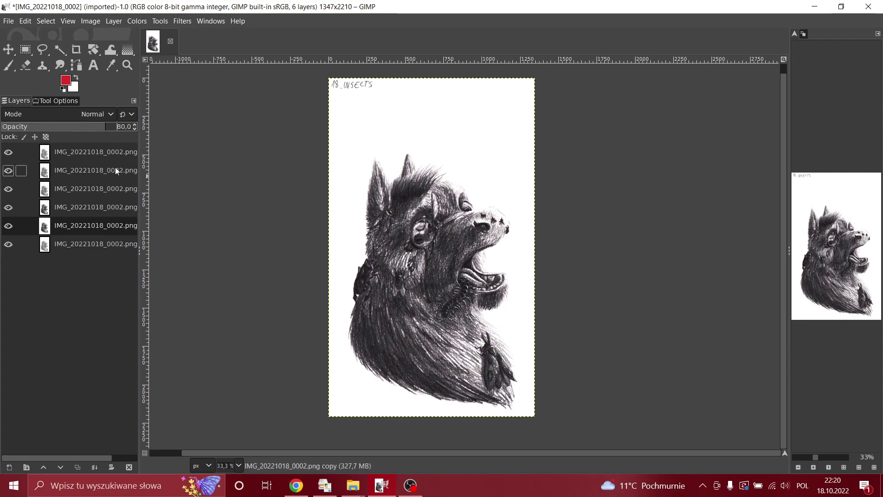
key(ctrl+z)
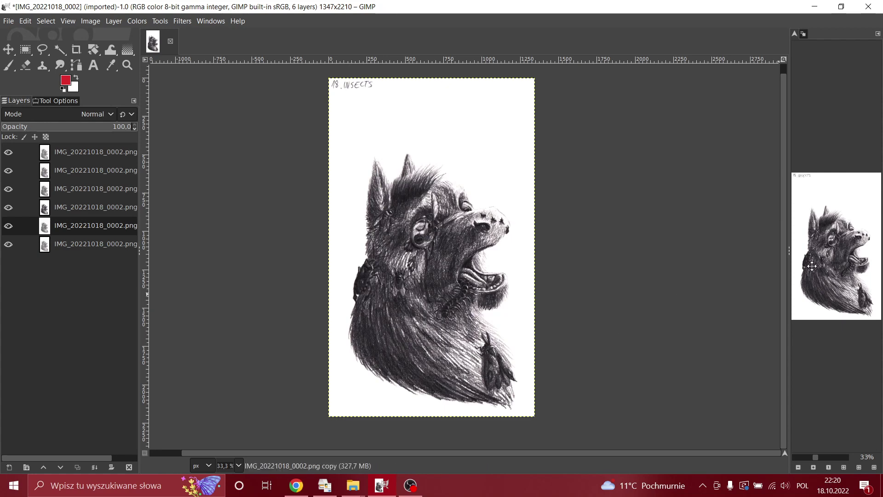
drag(811, 267, 818, 278)
click(90, 193)
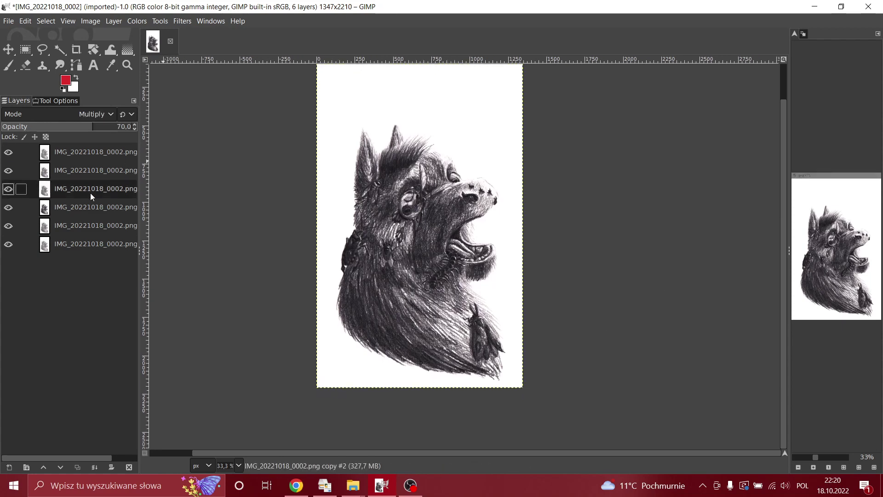
click(93, 131)
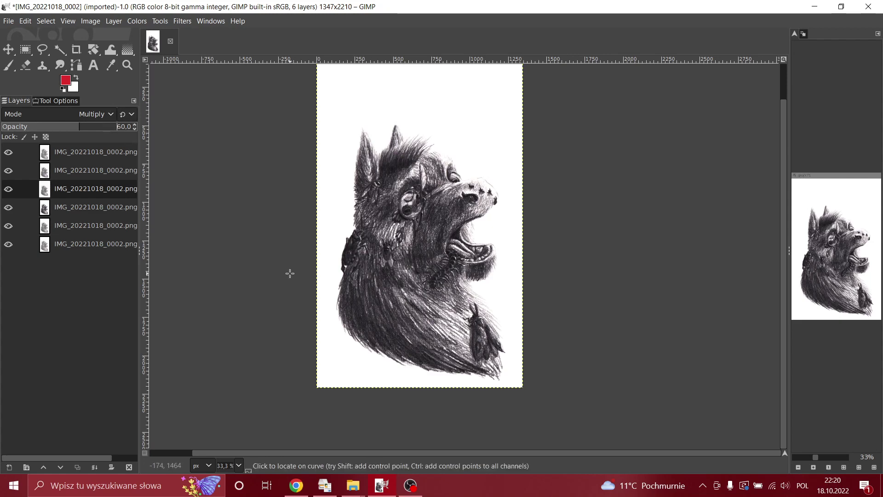
click(84, 174)
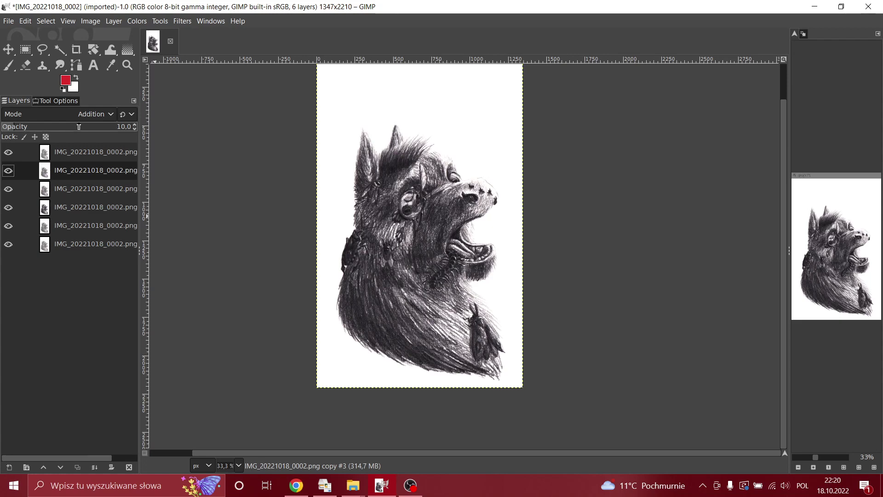
scroll(78, 127, up, 4)
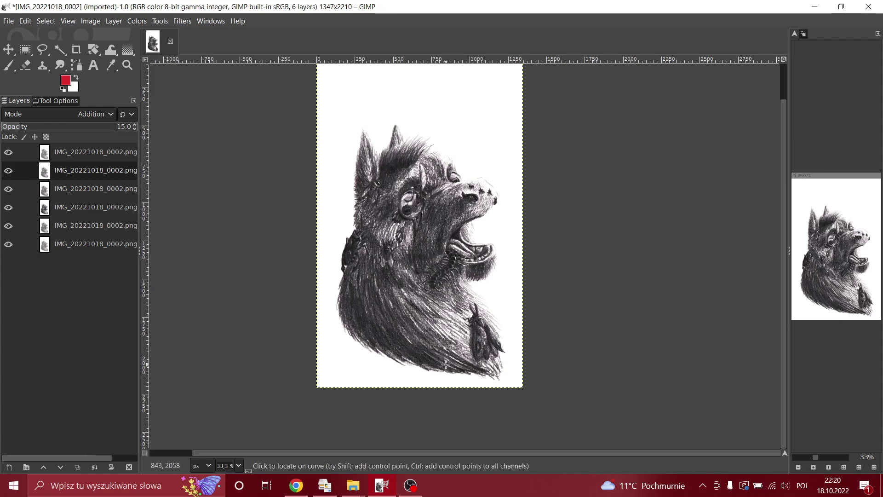
scroll(653, 285, up, 2)
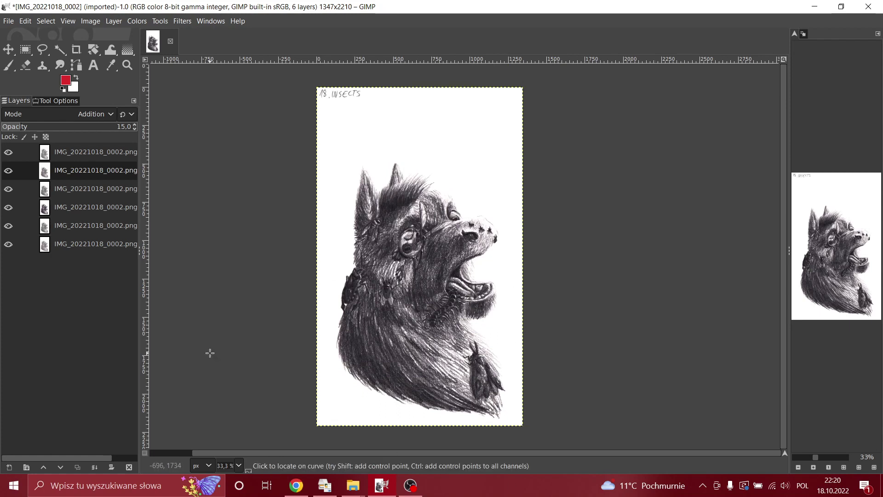
click(90, 156)
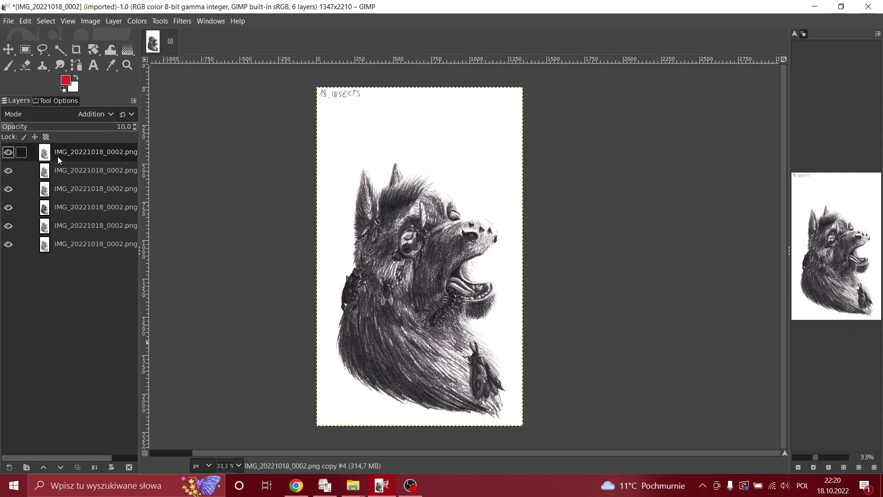
click(58, 169)
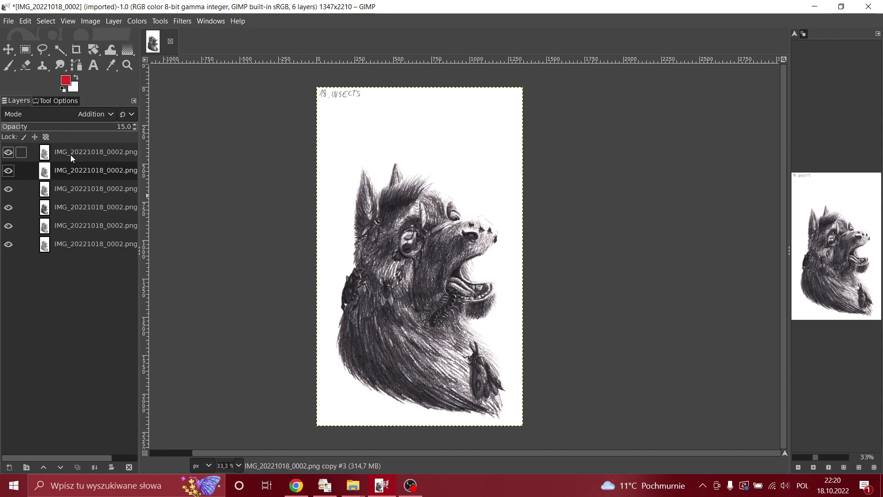
Step: Zoom into the fur detail and toggle the top Addition copy #4 on and off to compare
key(1)
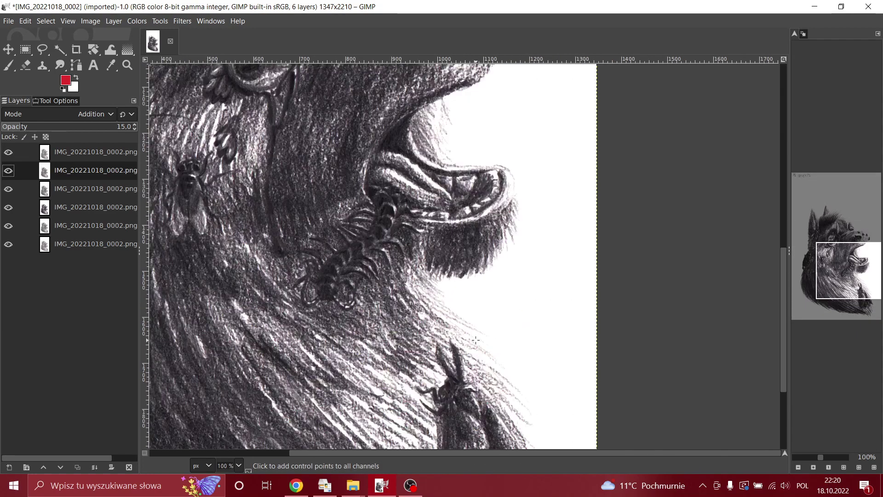
key(plus)
drag(849, 283, 824, 257)
click(8, 151)
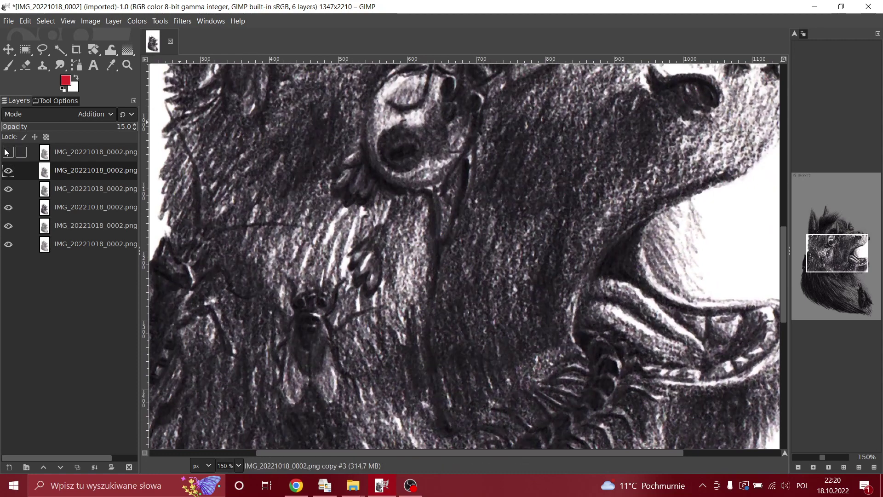
click(8, 152)
click(7, 152)
click(8, 151)
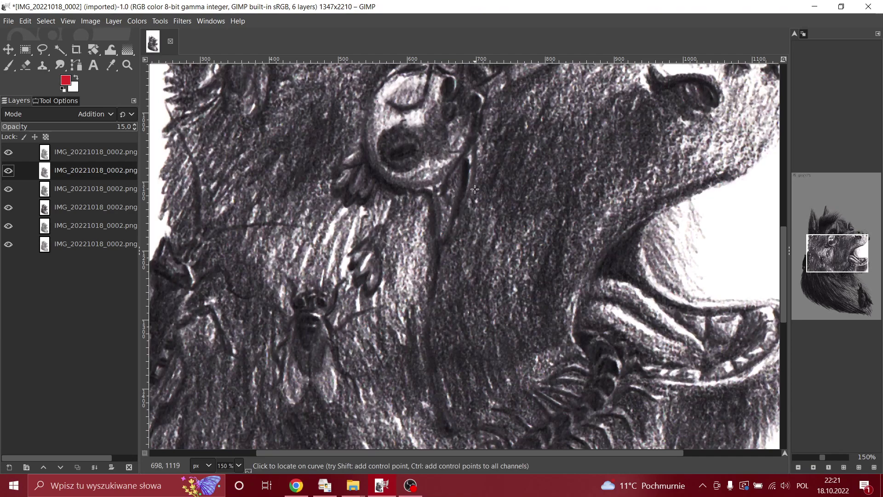
scroll(321, 192, up, 5)
scroll(322, 192, up, 5)
scroll(276, 184, down, 2)
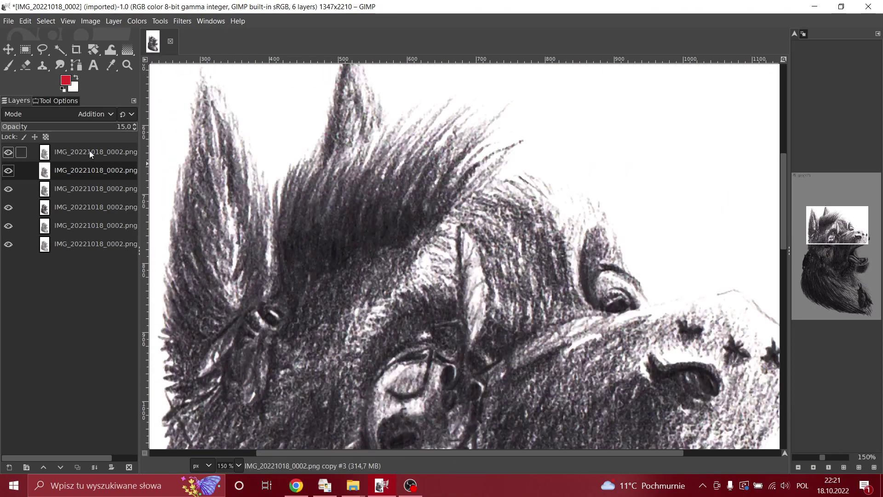
click(92, 152)
scroll(369, 197, down, 5)
scroll(369, 197, down, 12)
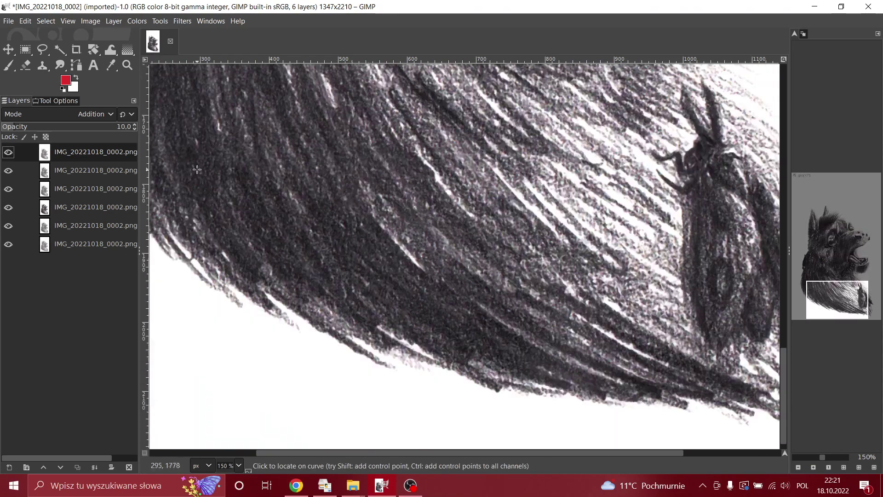
scroll(261, 165, up, 2)
scroll(853, 272, down, 3)
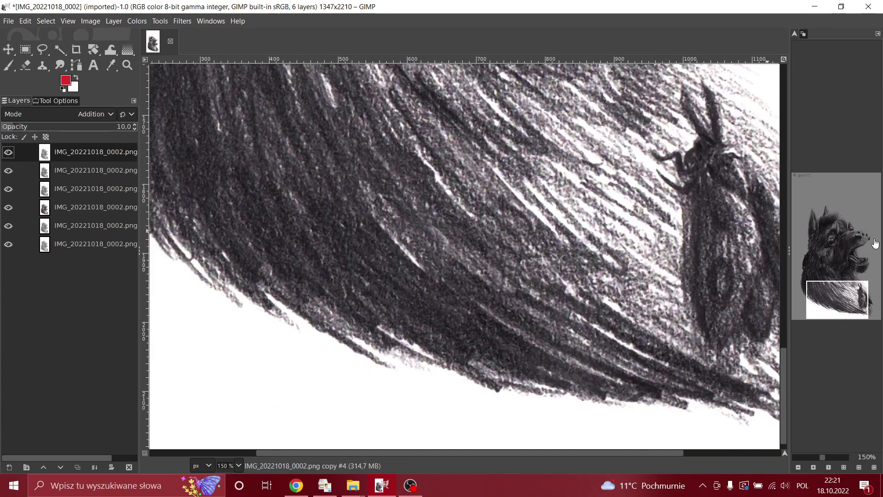
drag(853, 294, 853, 248)
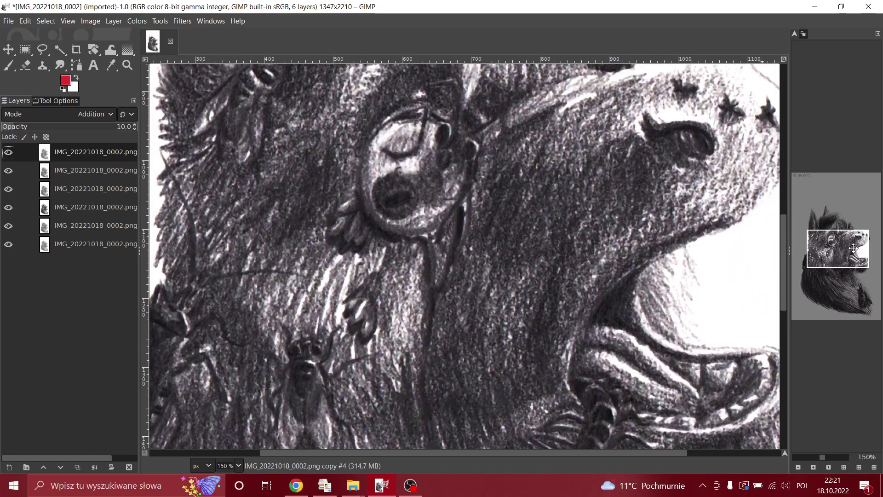
Step: Hide the top copy #4 layer and raise the copy #3 layer's opacity to 30
click(6, 153)
click(88, 174)
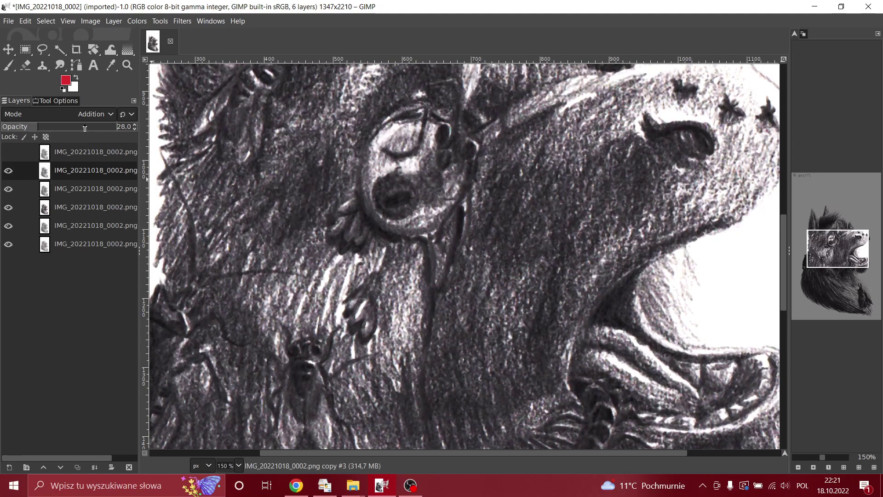
scroll(85, 128, up, 3)
scroll(84, 128, up, 1)
scroll(577, 256, down, 10)
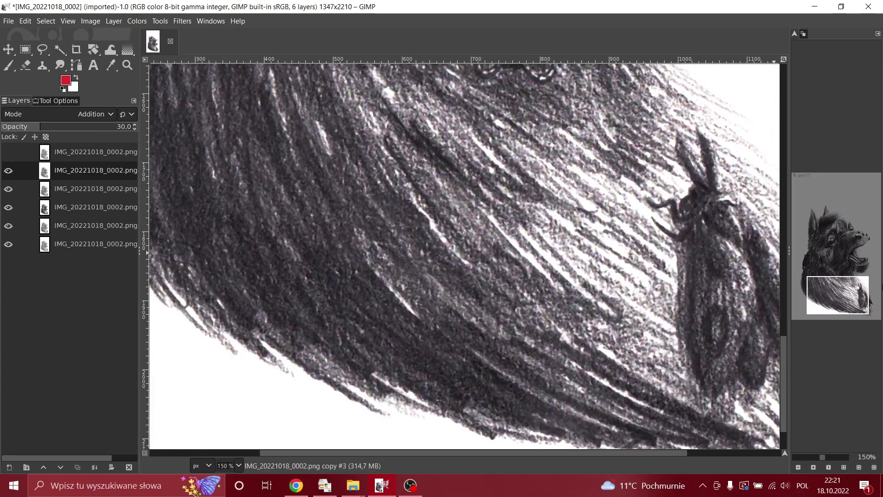
drag(838, 288, 837, 245)
scroll(838, 246, down, 4)
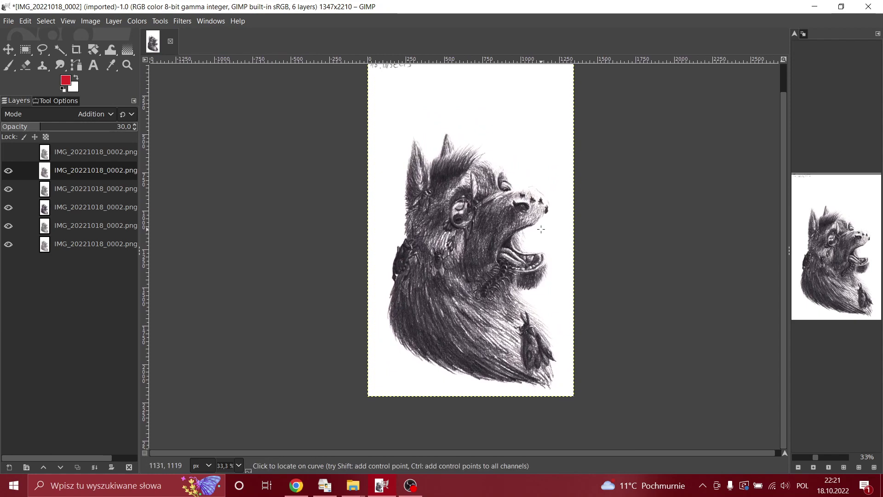
Step: Make the top layer visible again and lower copy #3's opacity to 15
click(13, 153)
click(13, 153)
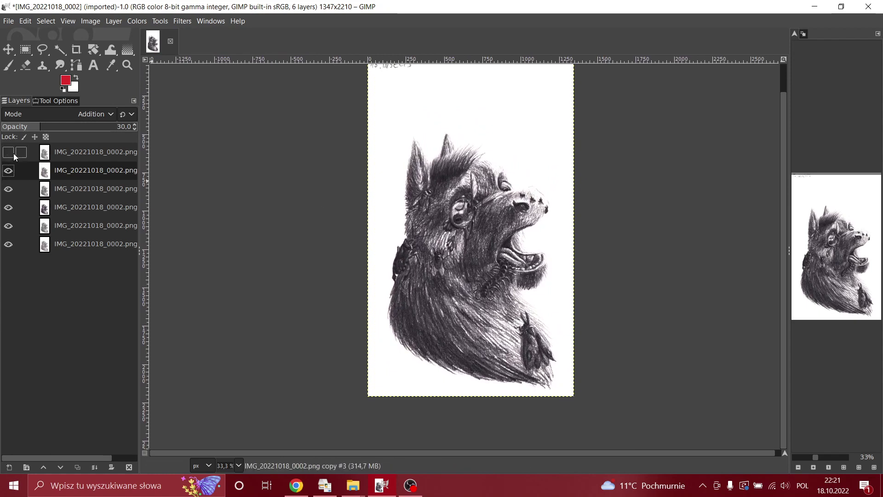
click(12, 153)
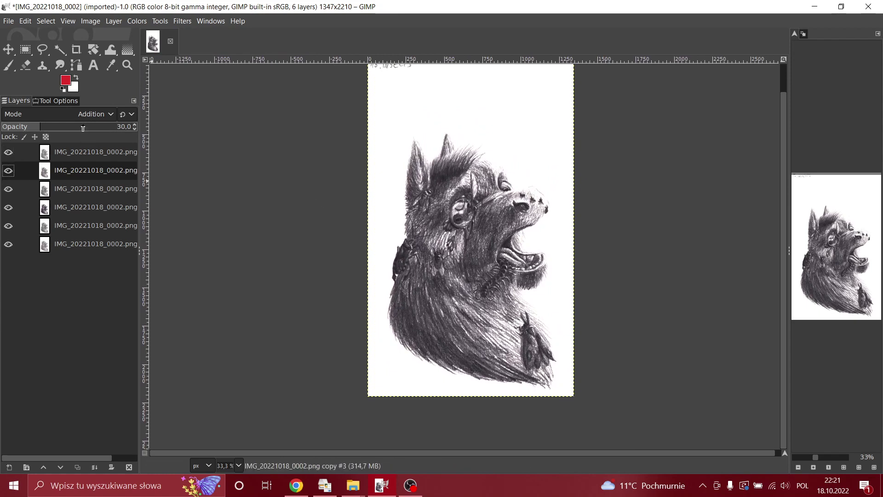
drag(87, 129, 83, 129)
scroll(83, 128, down, 5)
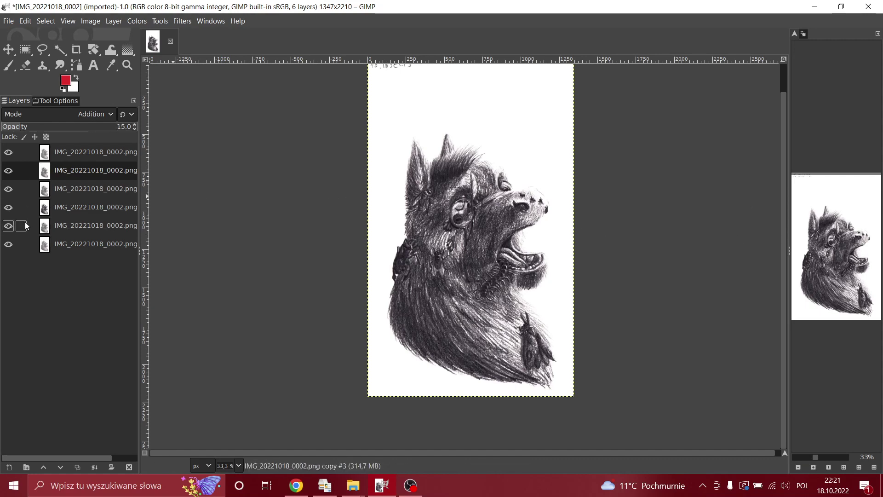
Step: Select the Normal-mode copy, then the original bottom scan layer, recentring on the creature's head
click(83, 224)
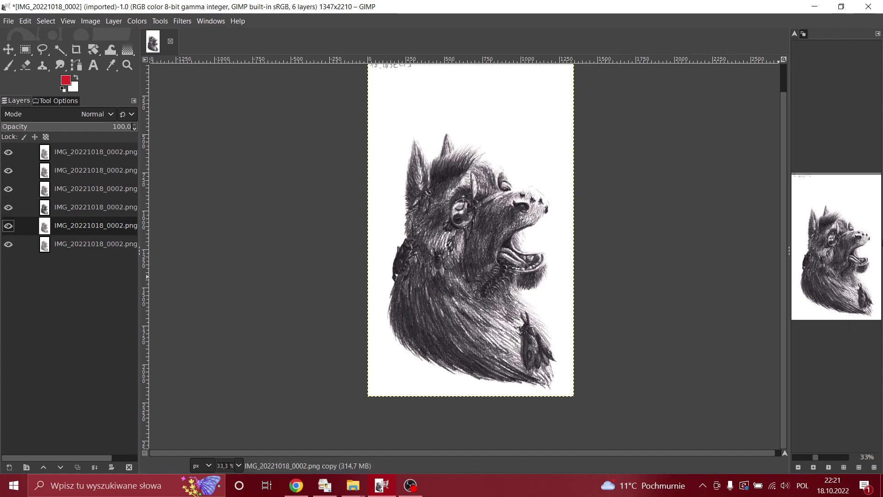
drag(859, 254, 881, 255)
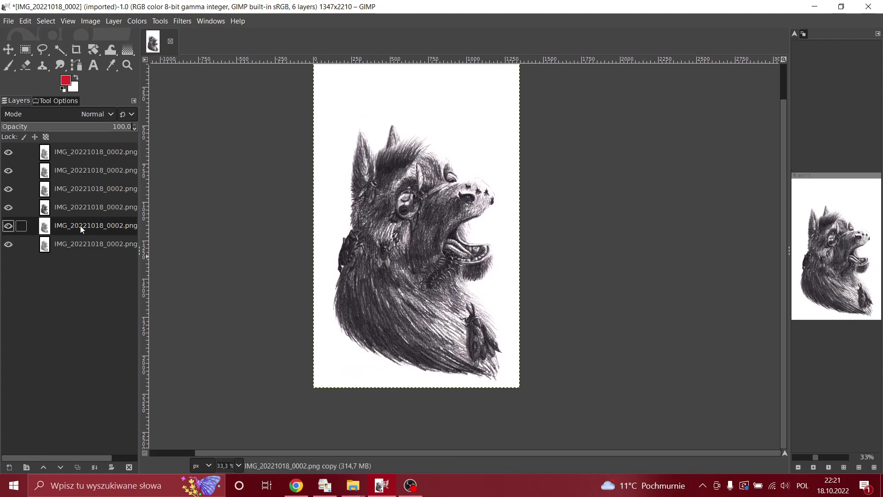
click(84, 250)
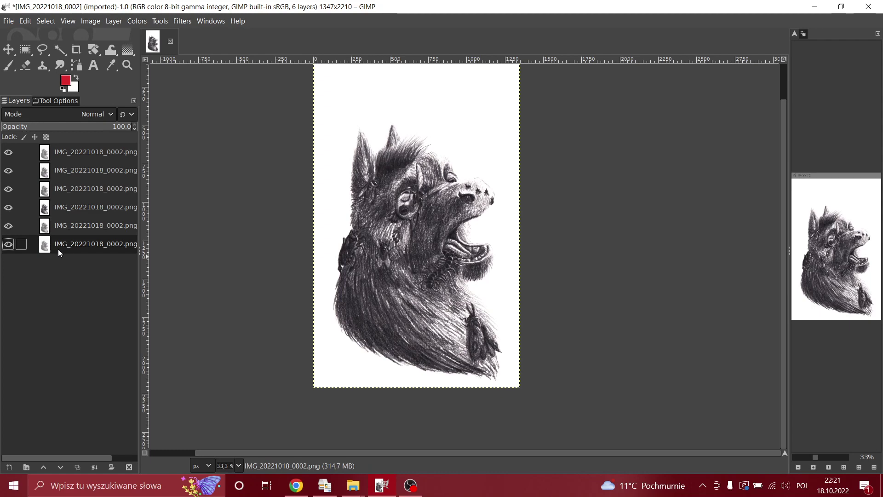
scroll(444, 286, up, 2)
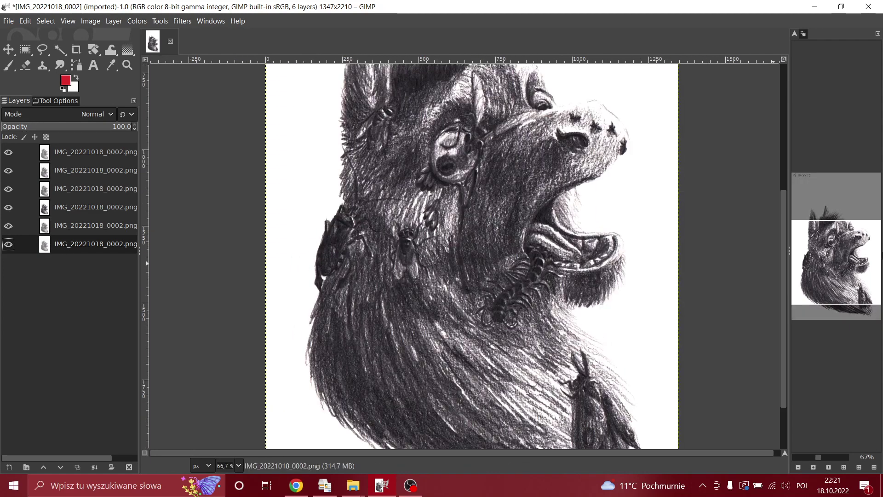
drag(860, 268, 868, 201)
scroll(502, 286, down, 3)
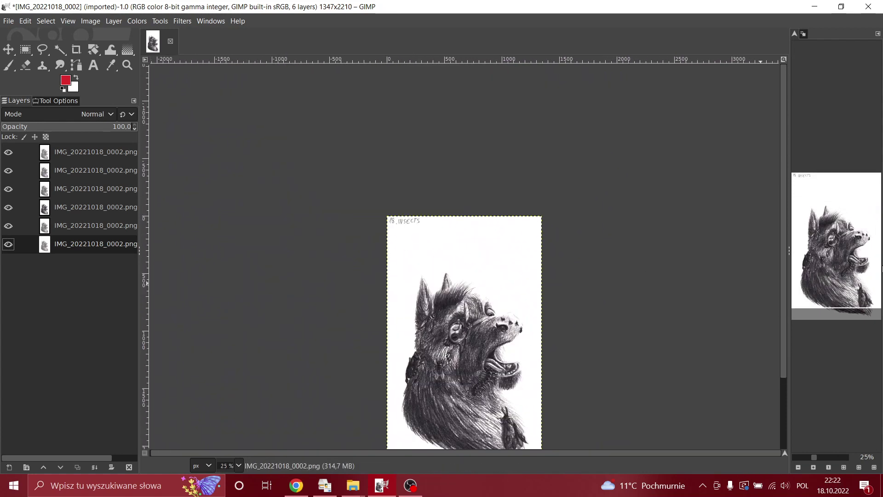
mouse_move(865, 257)
mouse_down()
mouse_move(880, 315)
mouse_move(873, 309)
mouse_up()
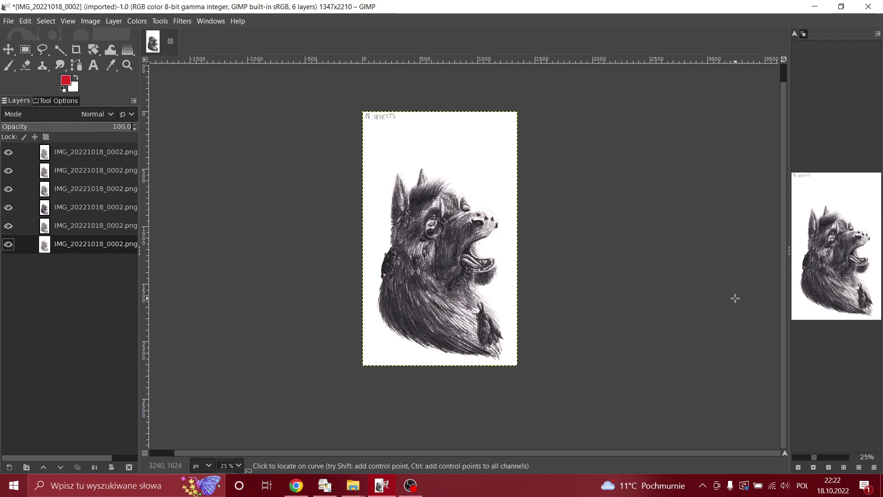
click(8, 151)
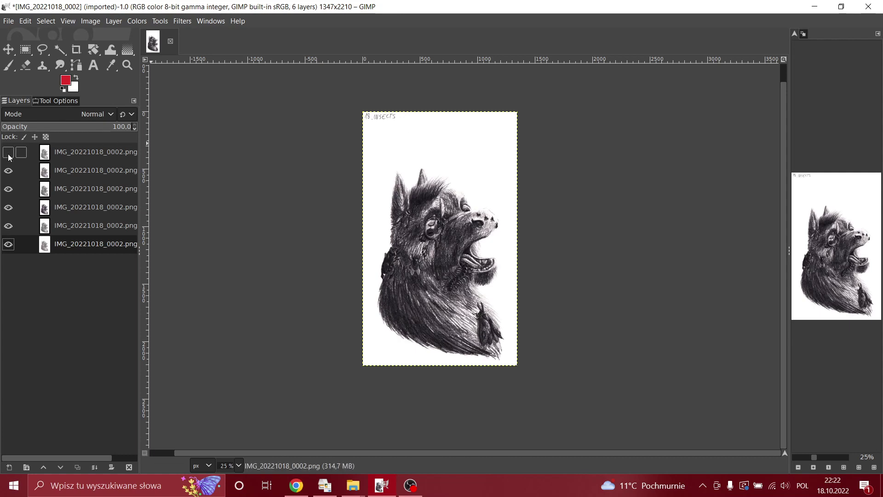
click(9, 170)
click(9, 189)
click(8, 207)
click(8, 226)
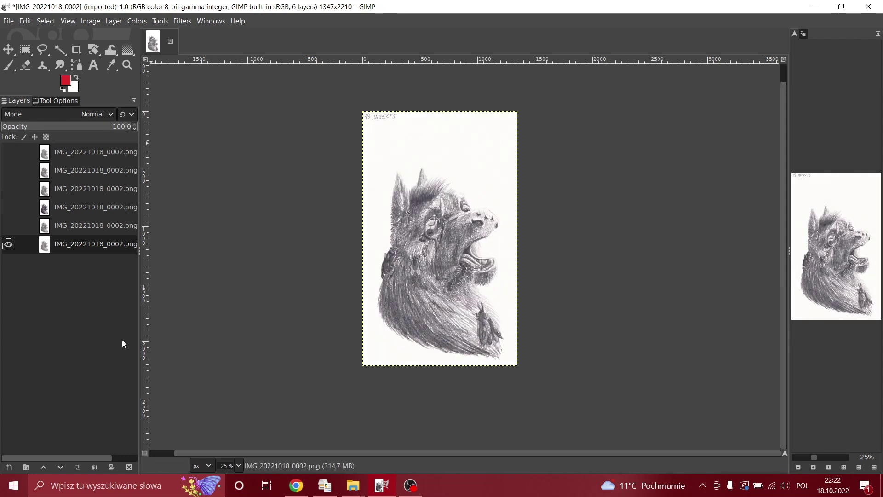
shift+click(9, 243)
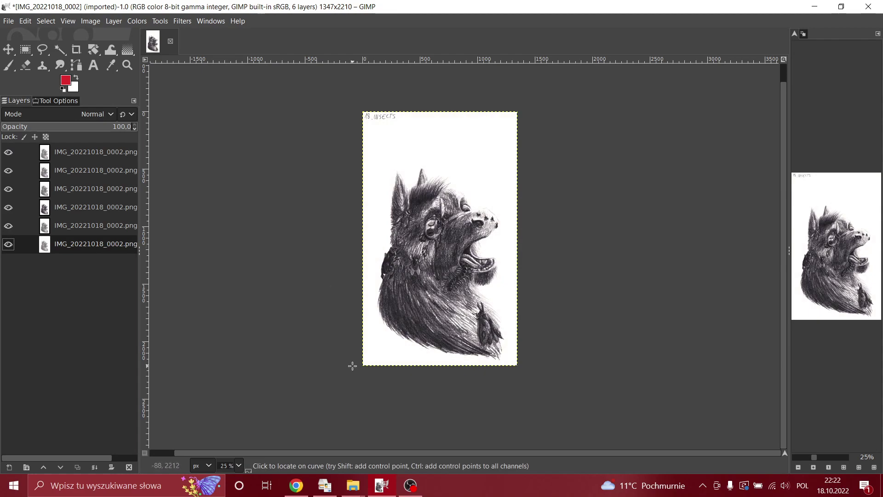
scroll(469, 255, up, 1)
scroll(469, 255, up, 15)
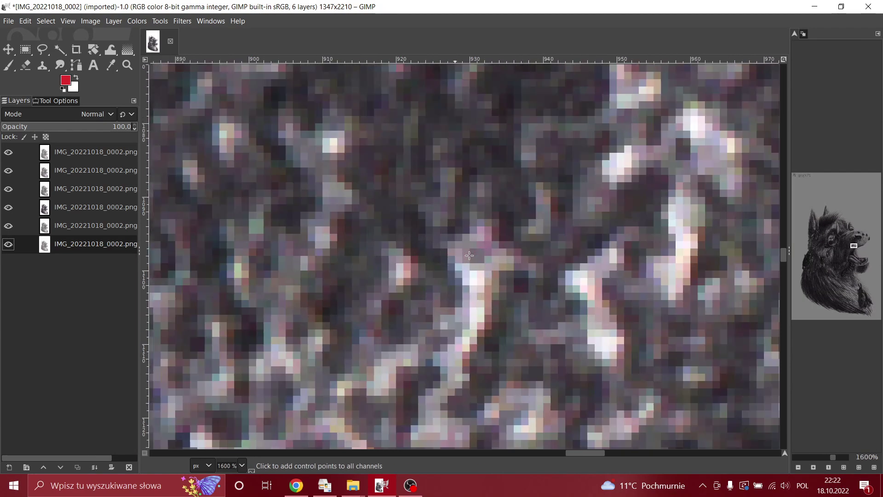
scroll(876, 267, down, 14)
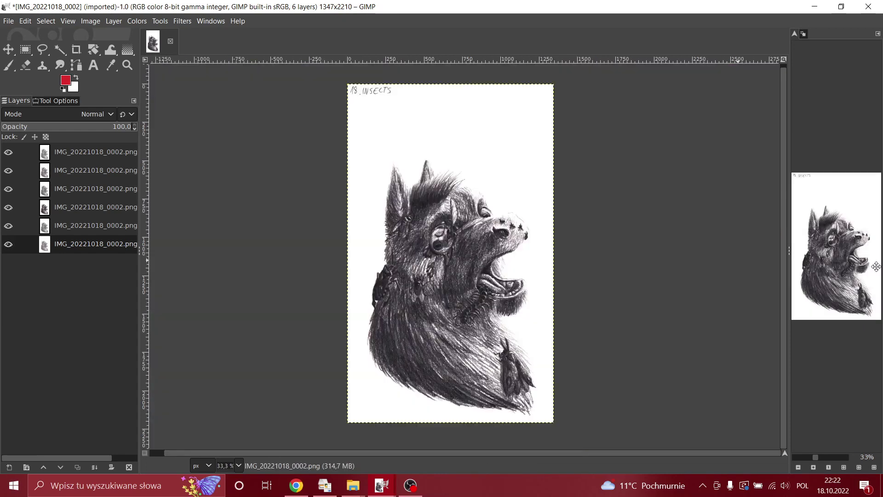